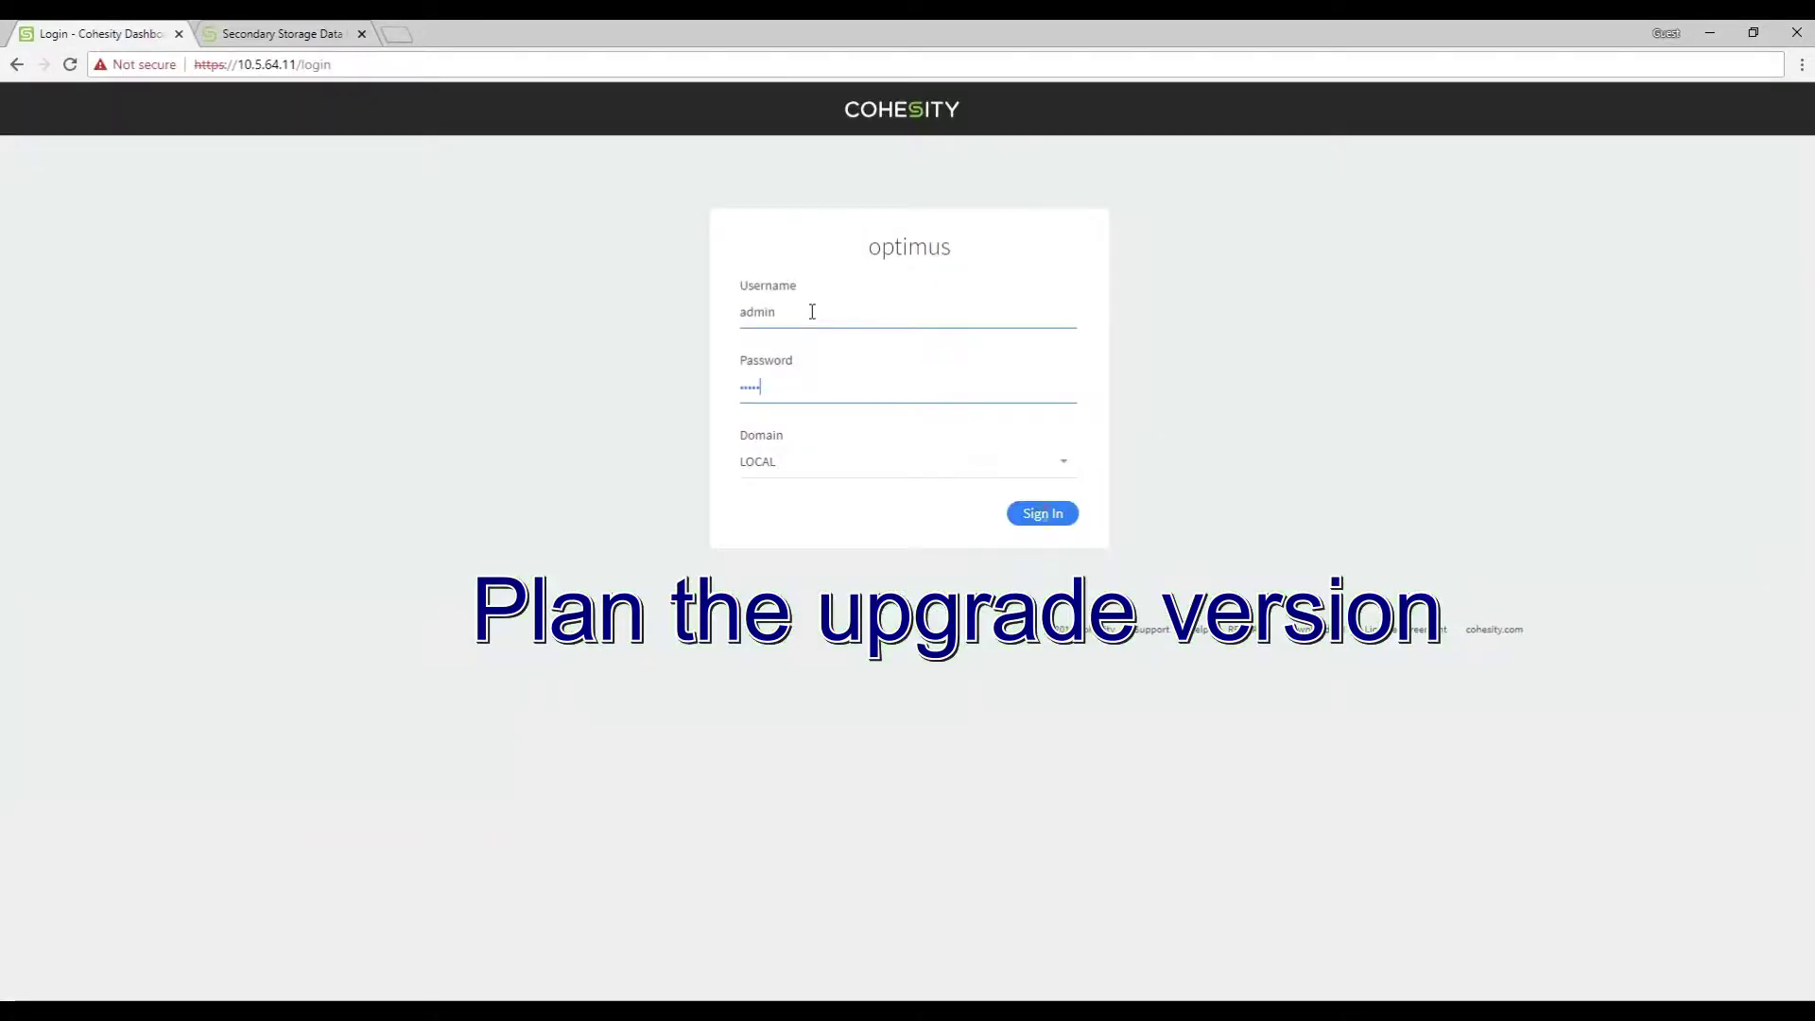
- Sign in to the optimus cluster with the user's credentials on the LOCAL domain
key("Return")
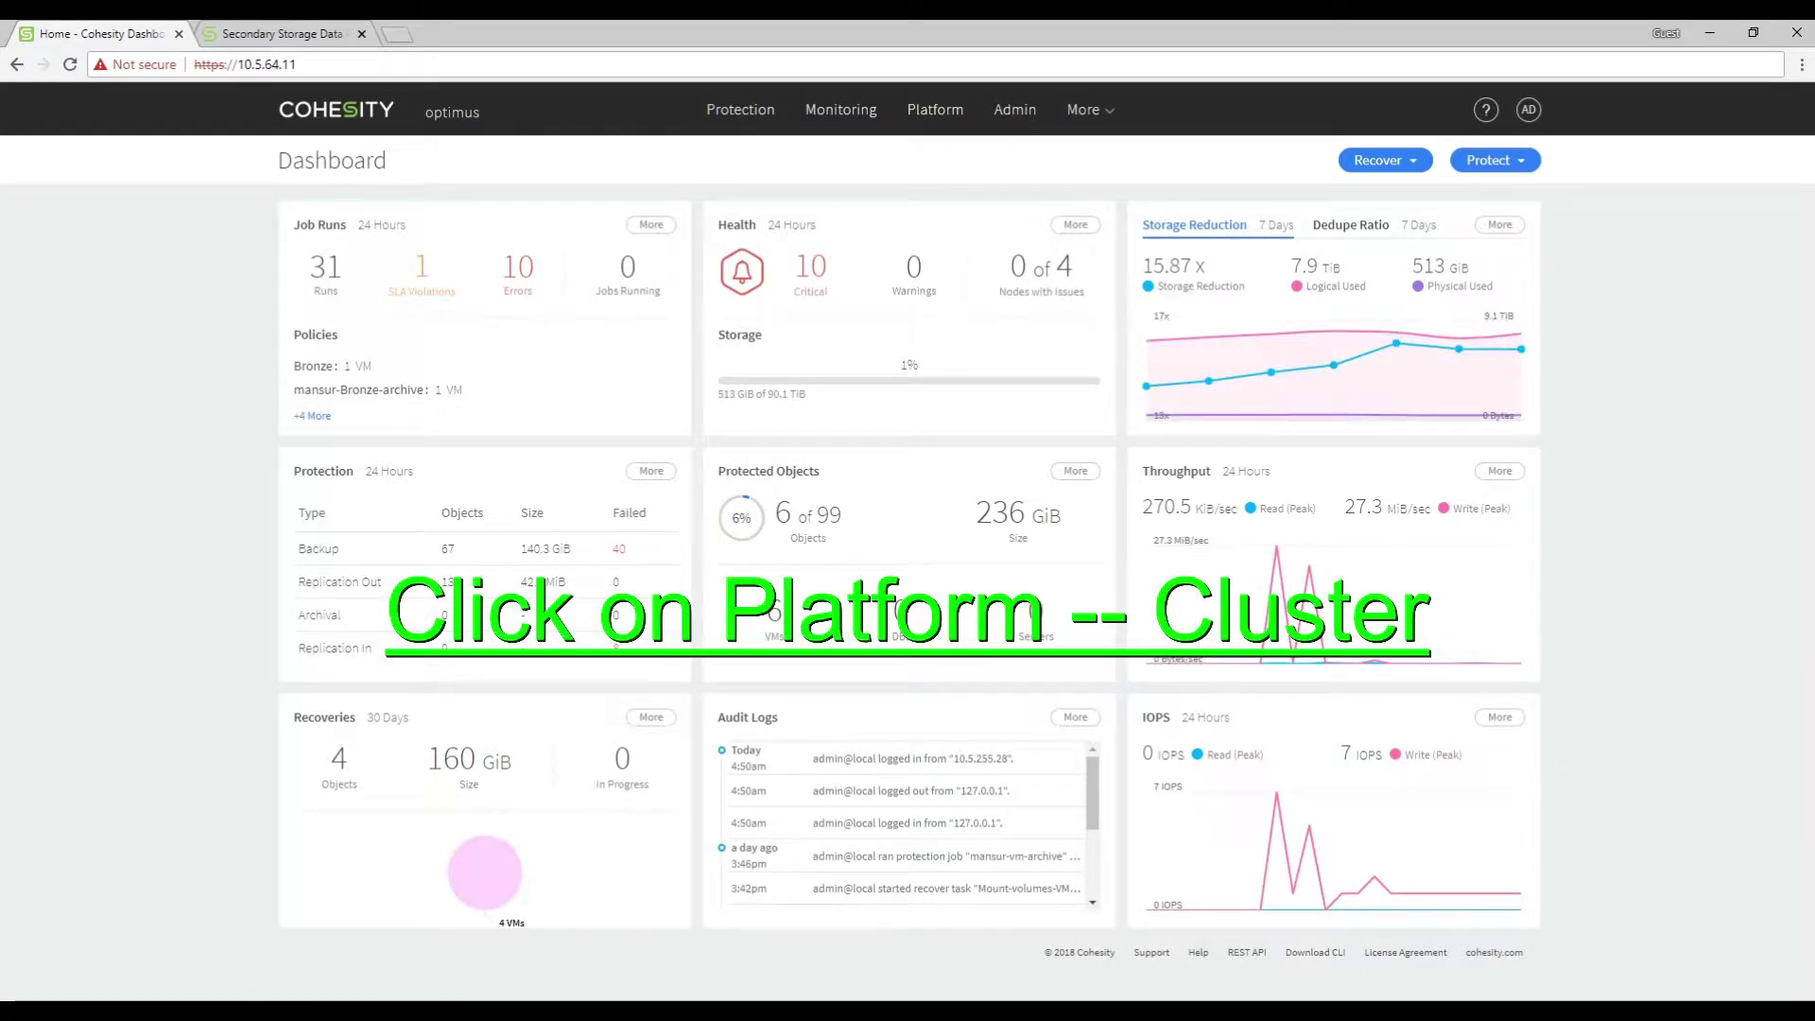
- Check the cluster's current 6.0 software version on the Cluster page, then open Upgrade Cluster
left_click(948, 115)
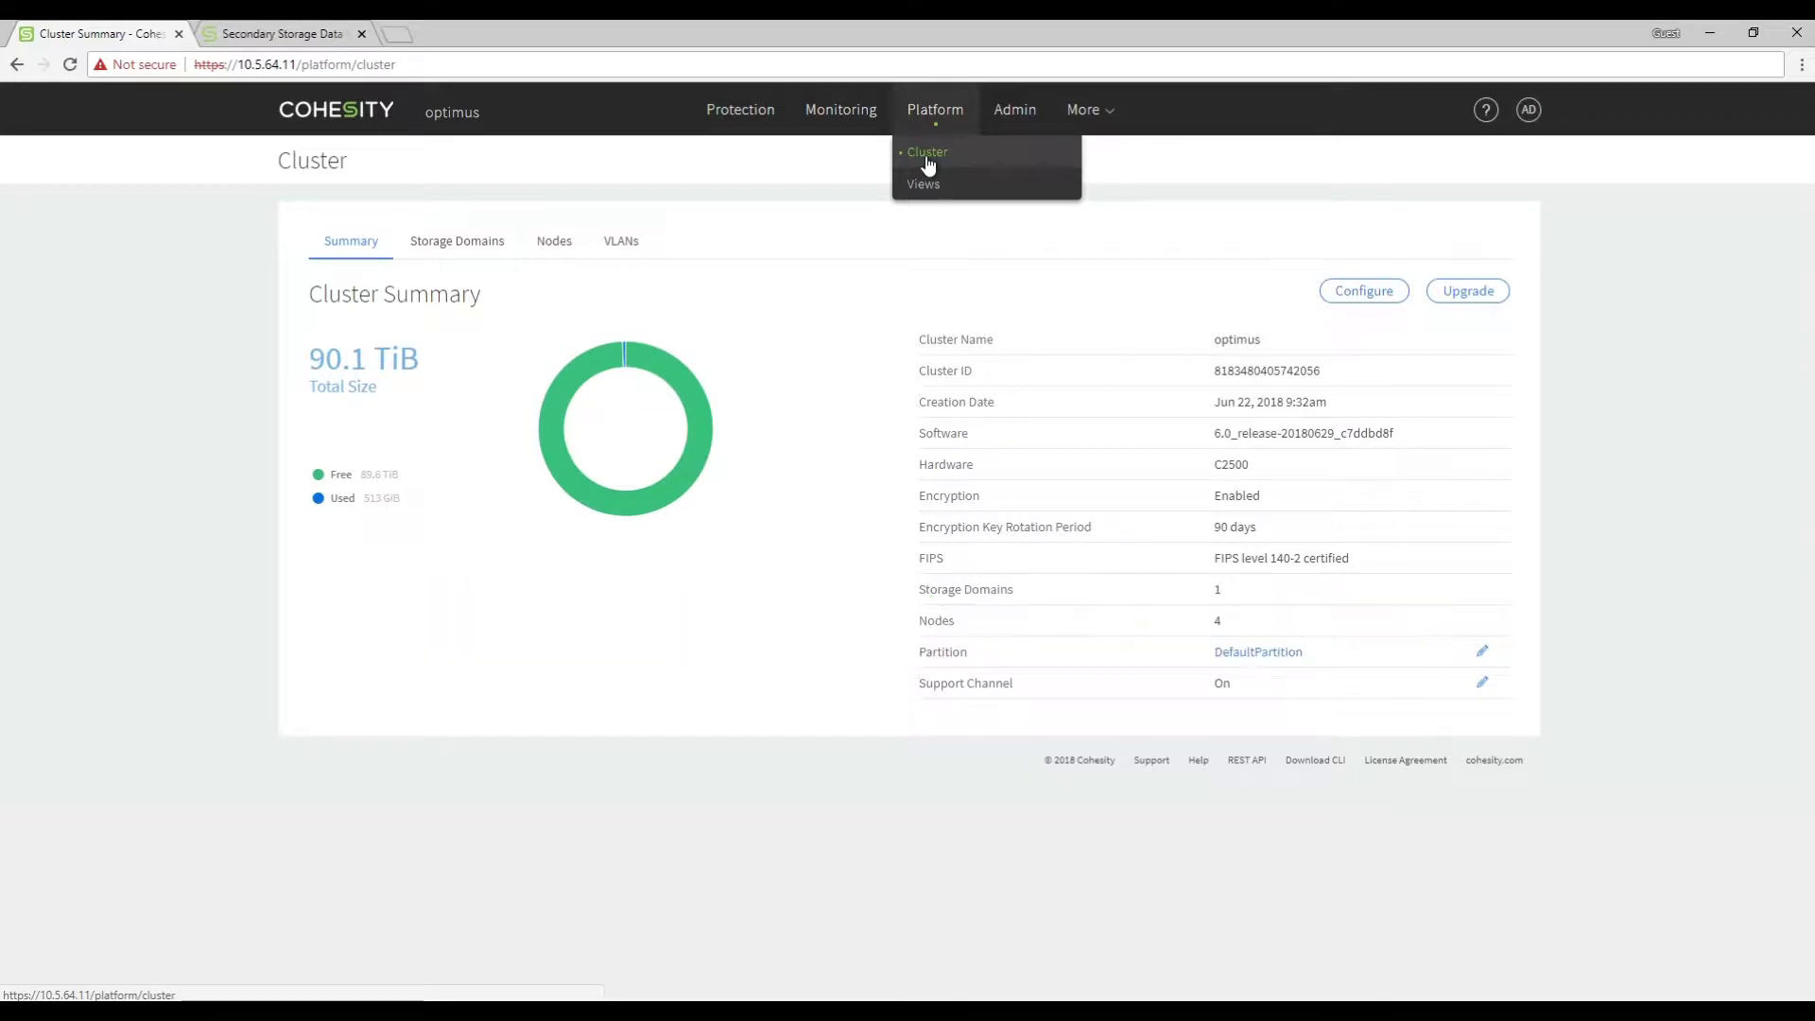
left_click_drag(1214, 433, 1413, 437)
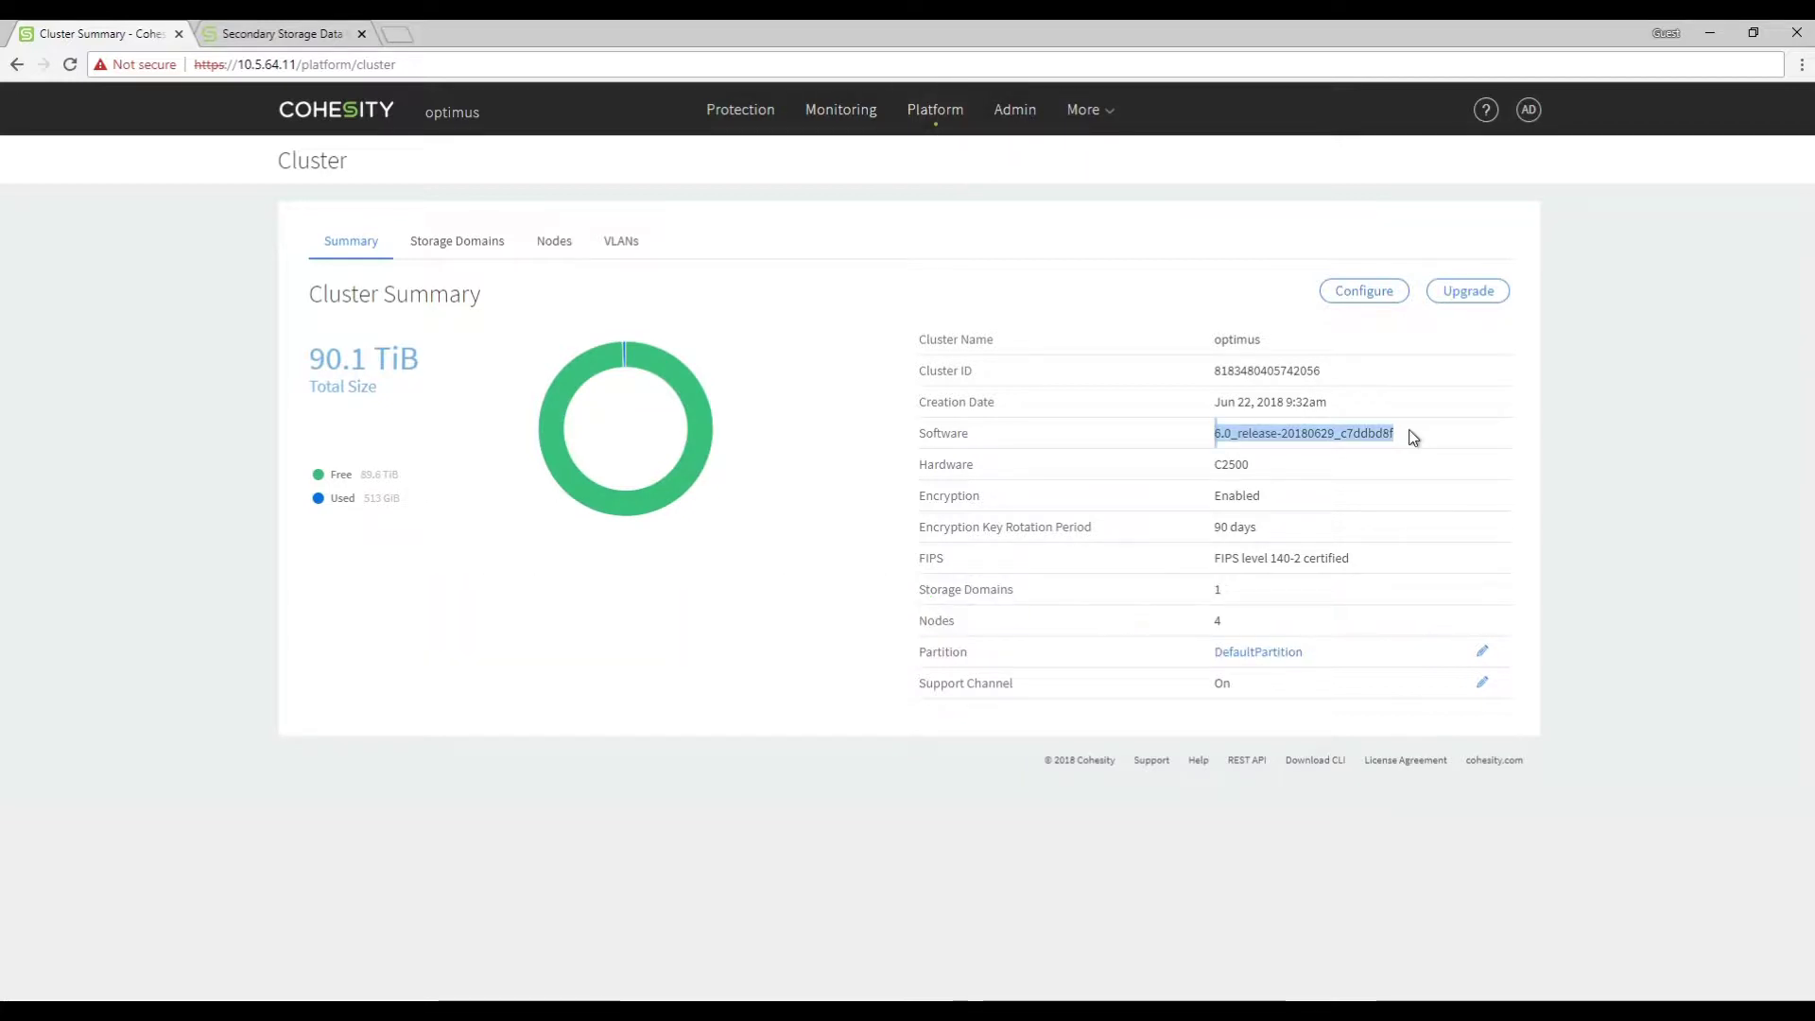
mouse_move(1014, 111)
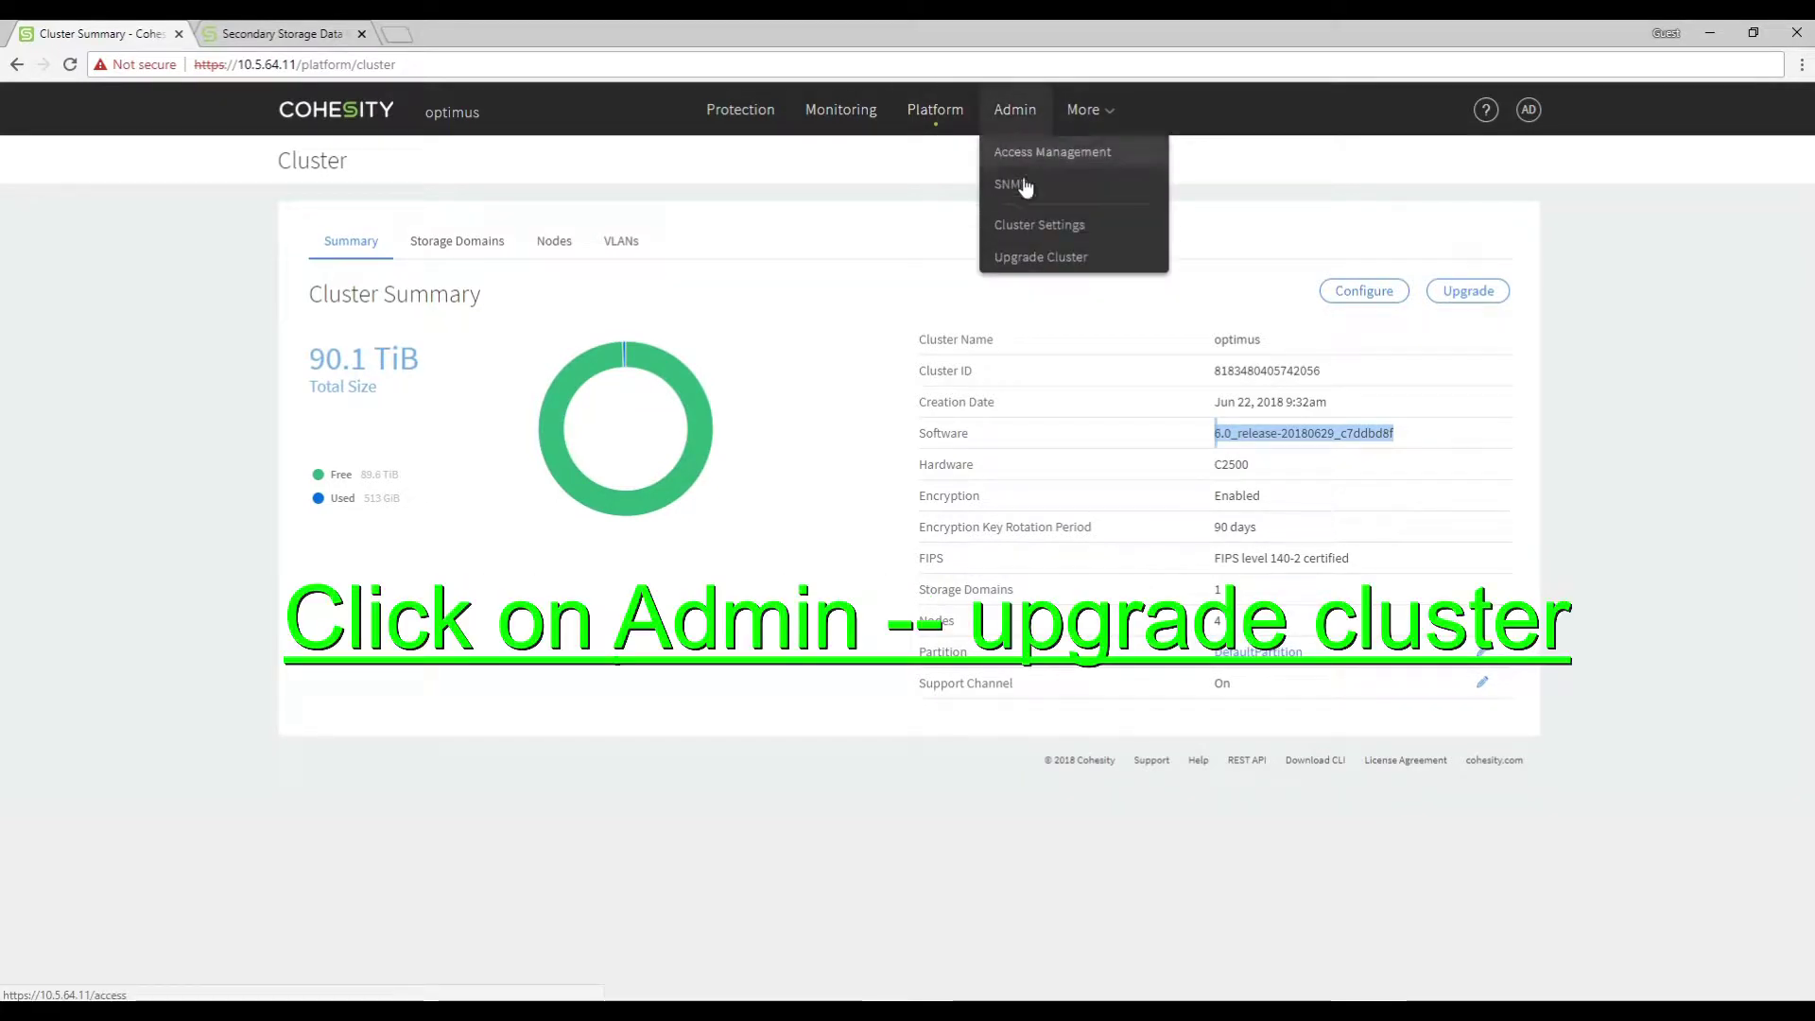
left_click(1033, 259)
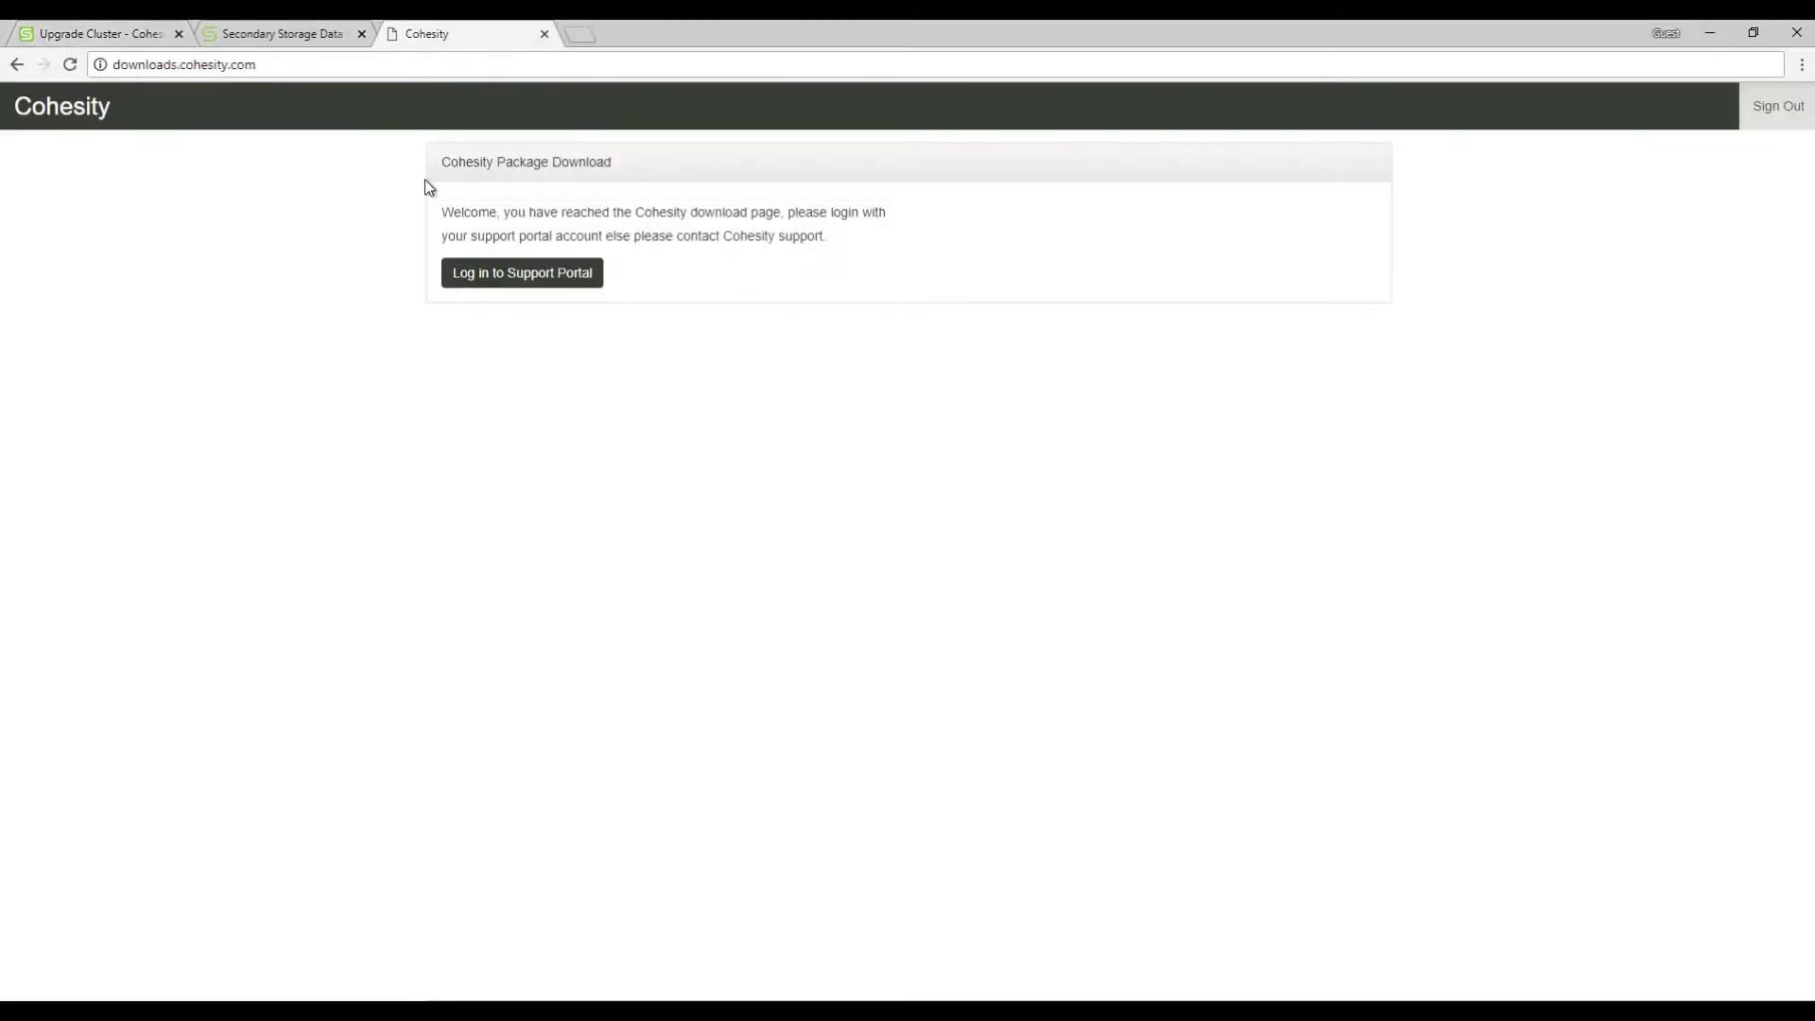
- Sign in to the downloads portal and browse the Feature and LTS listings down to Series 5.0
left_click(498, 276)
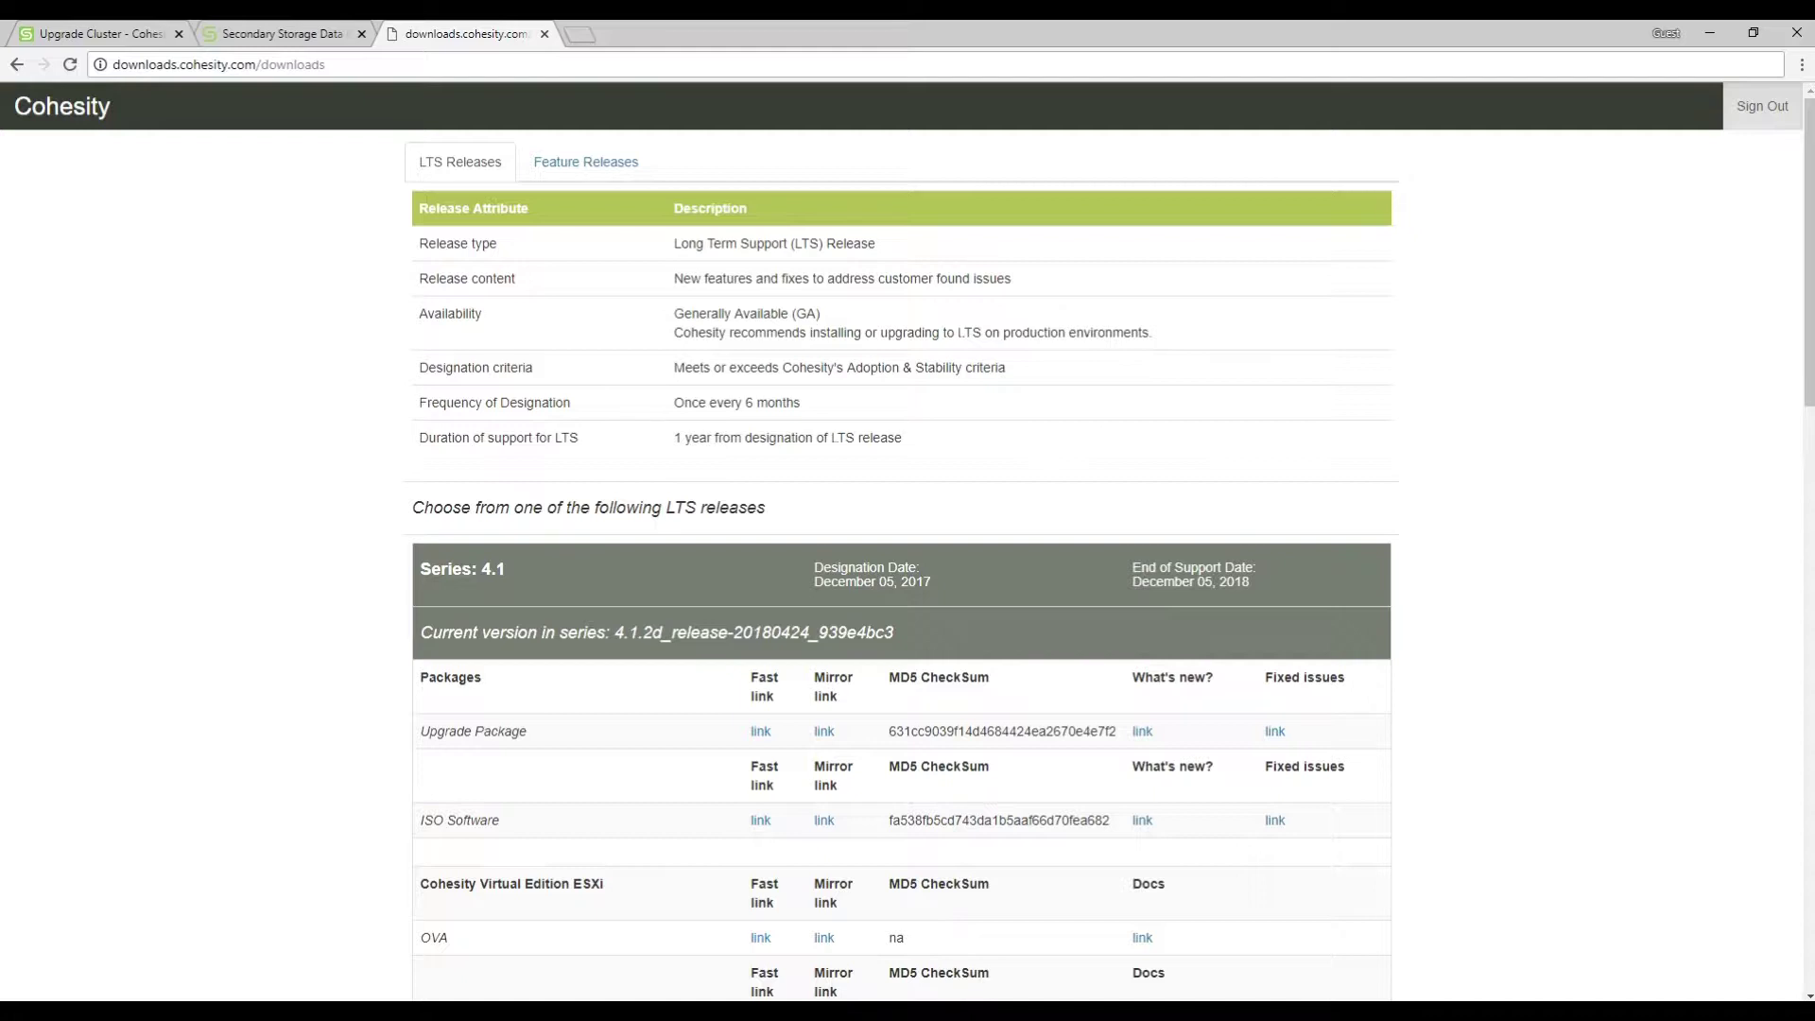
left_click(628, 170)
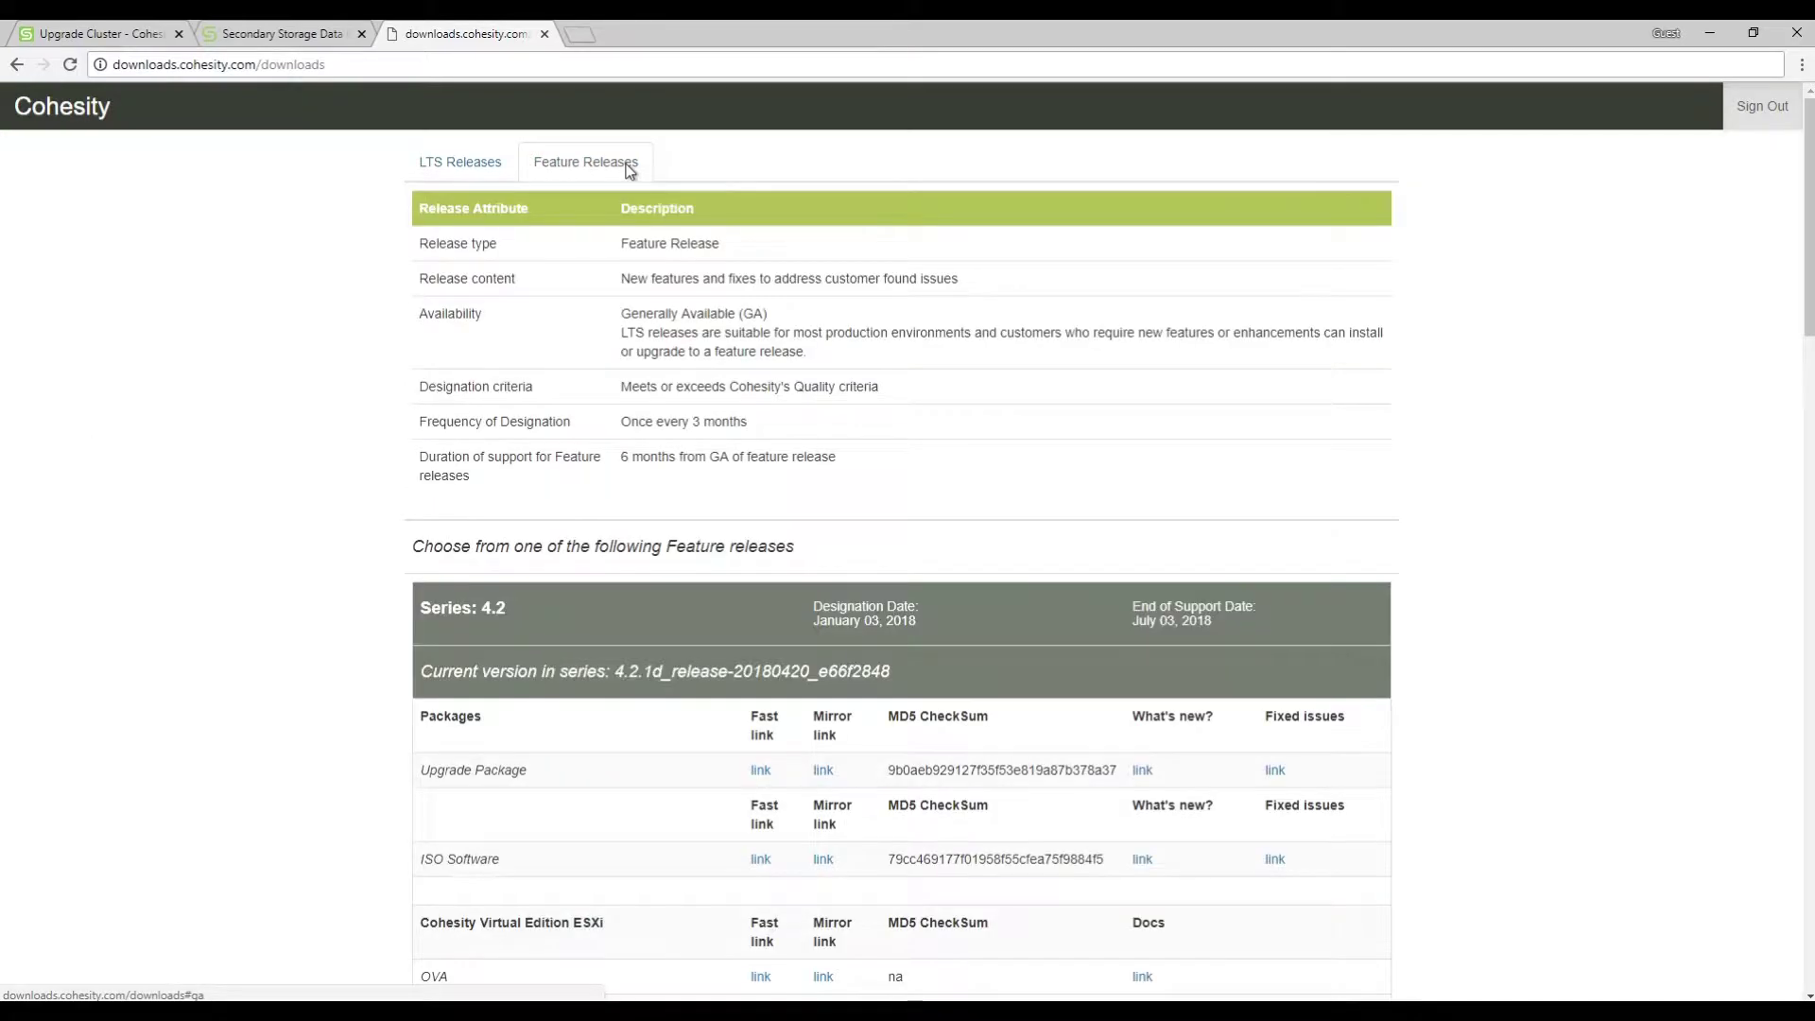
left_click(460, 162)
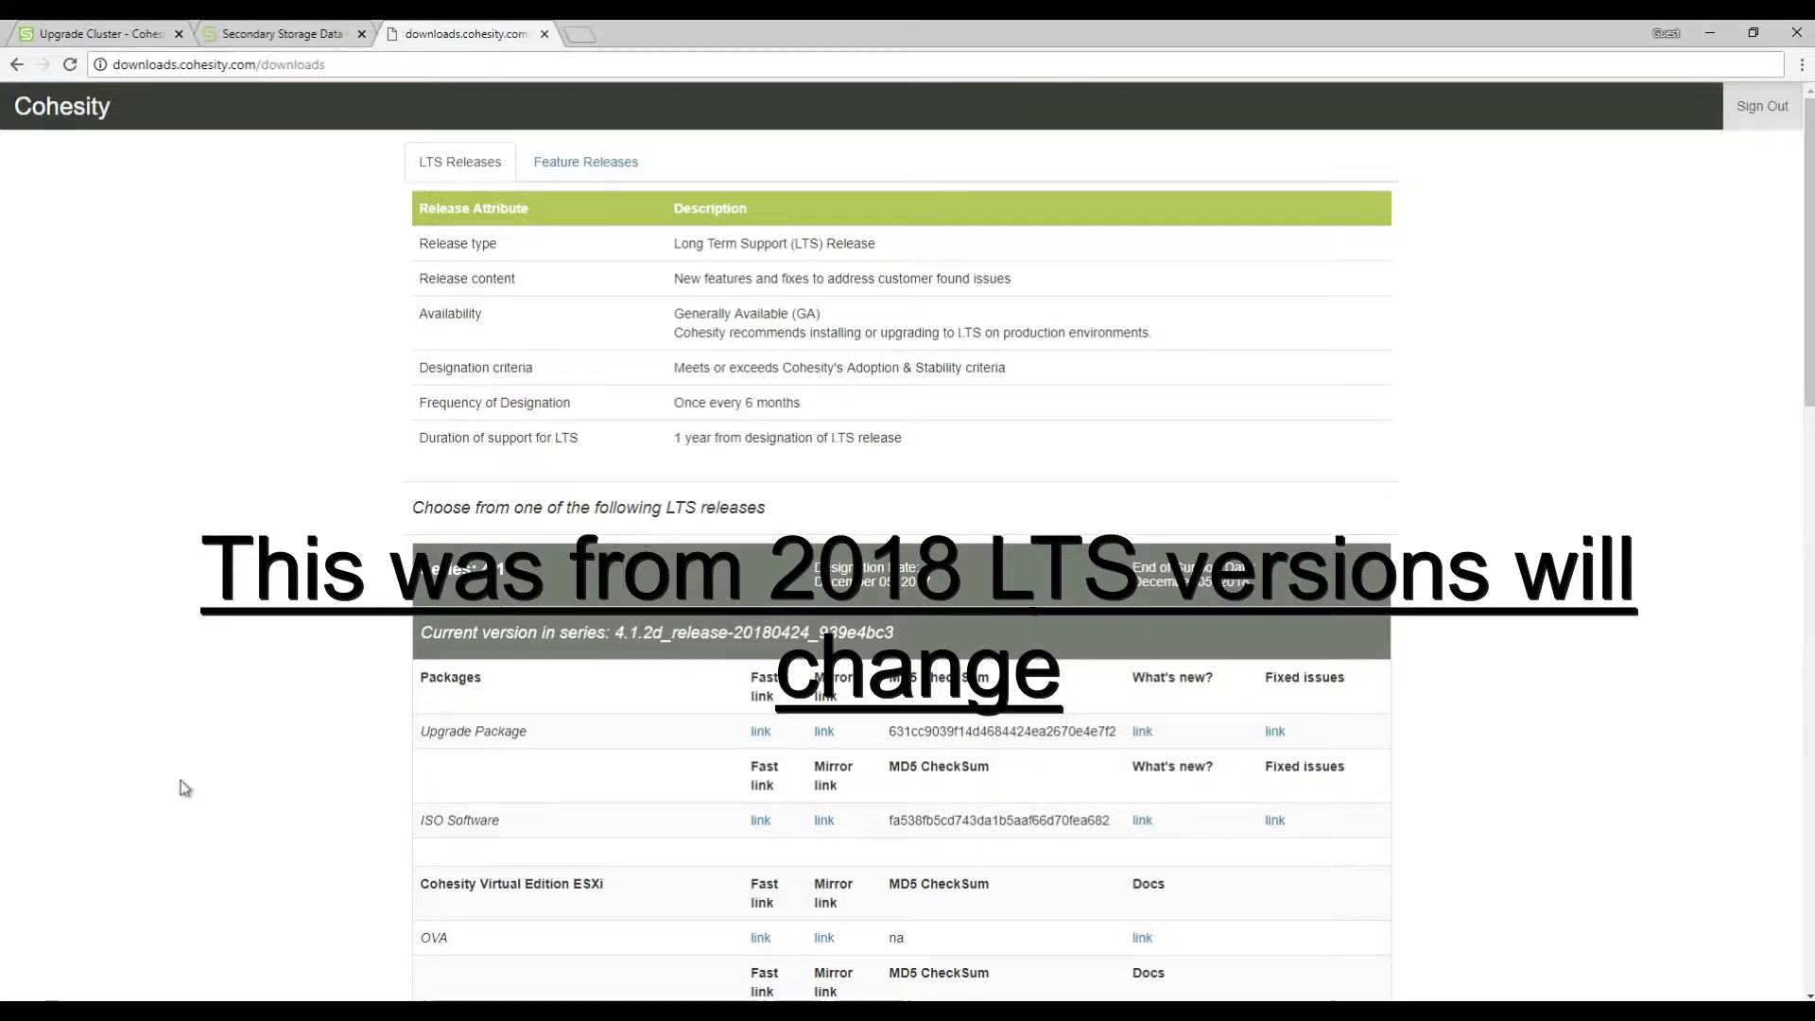
scroll(578, 661, "down", 6)
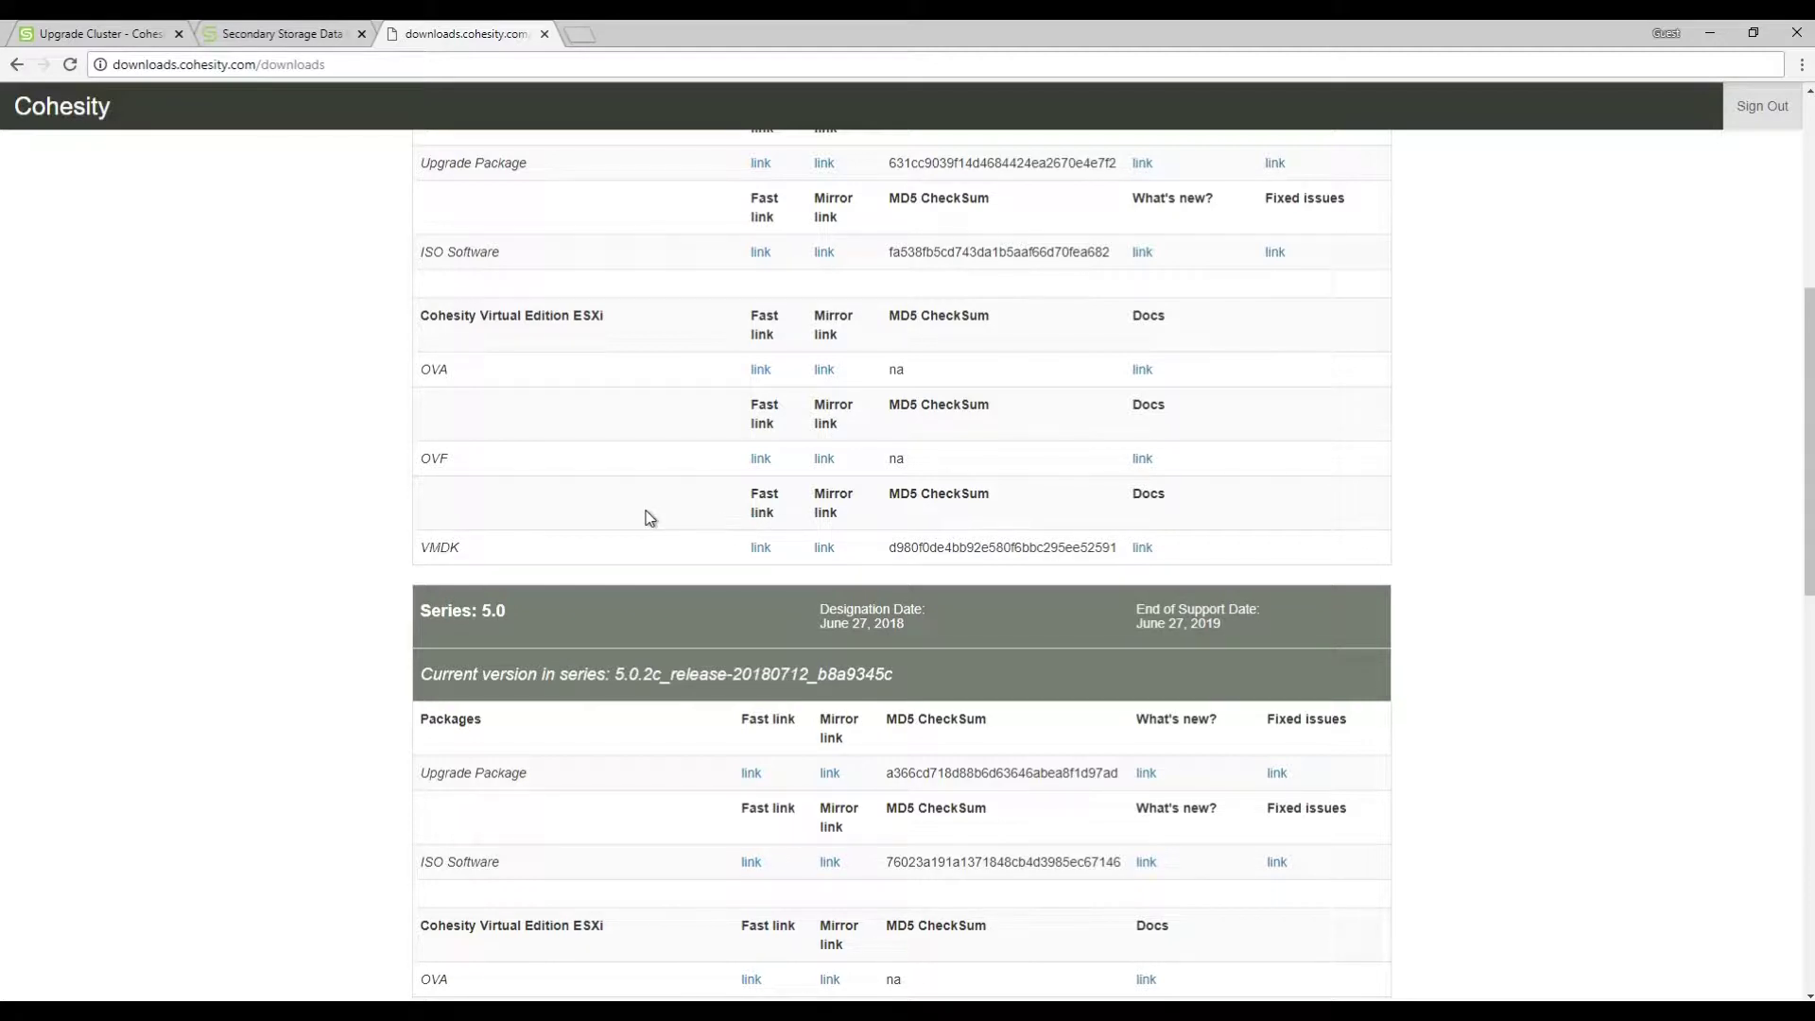
scroll(649, 518, "down", 5)
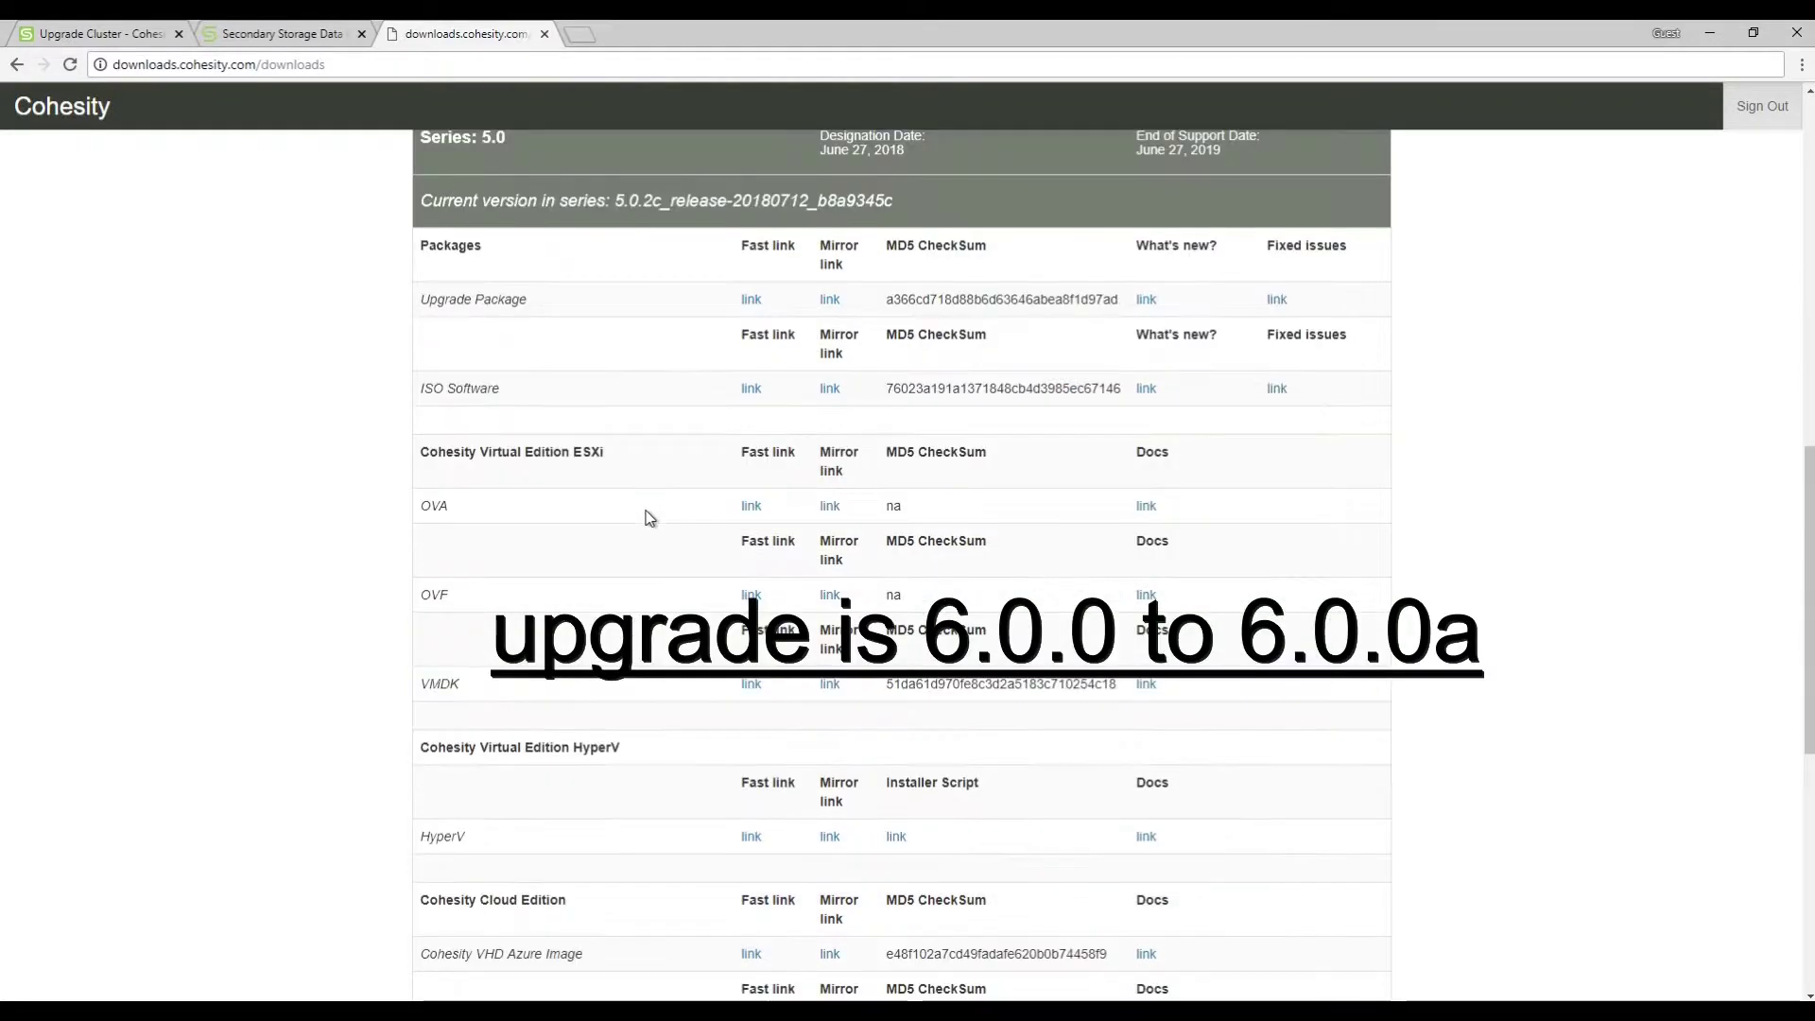
scroll(649, 518, "up", 6)
left_click(100, 33)
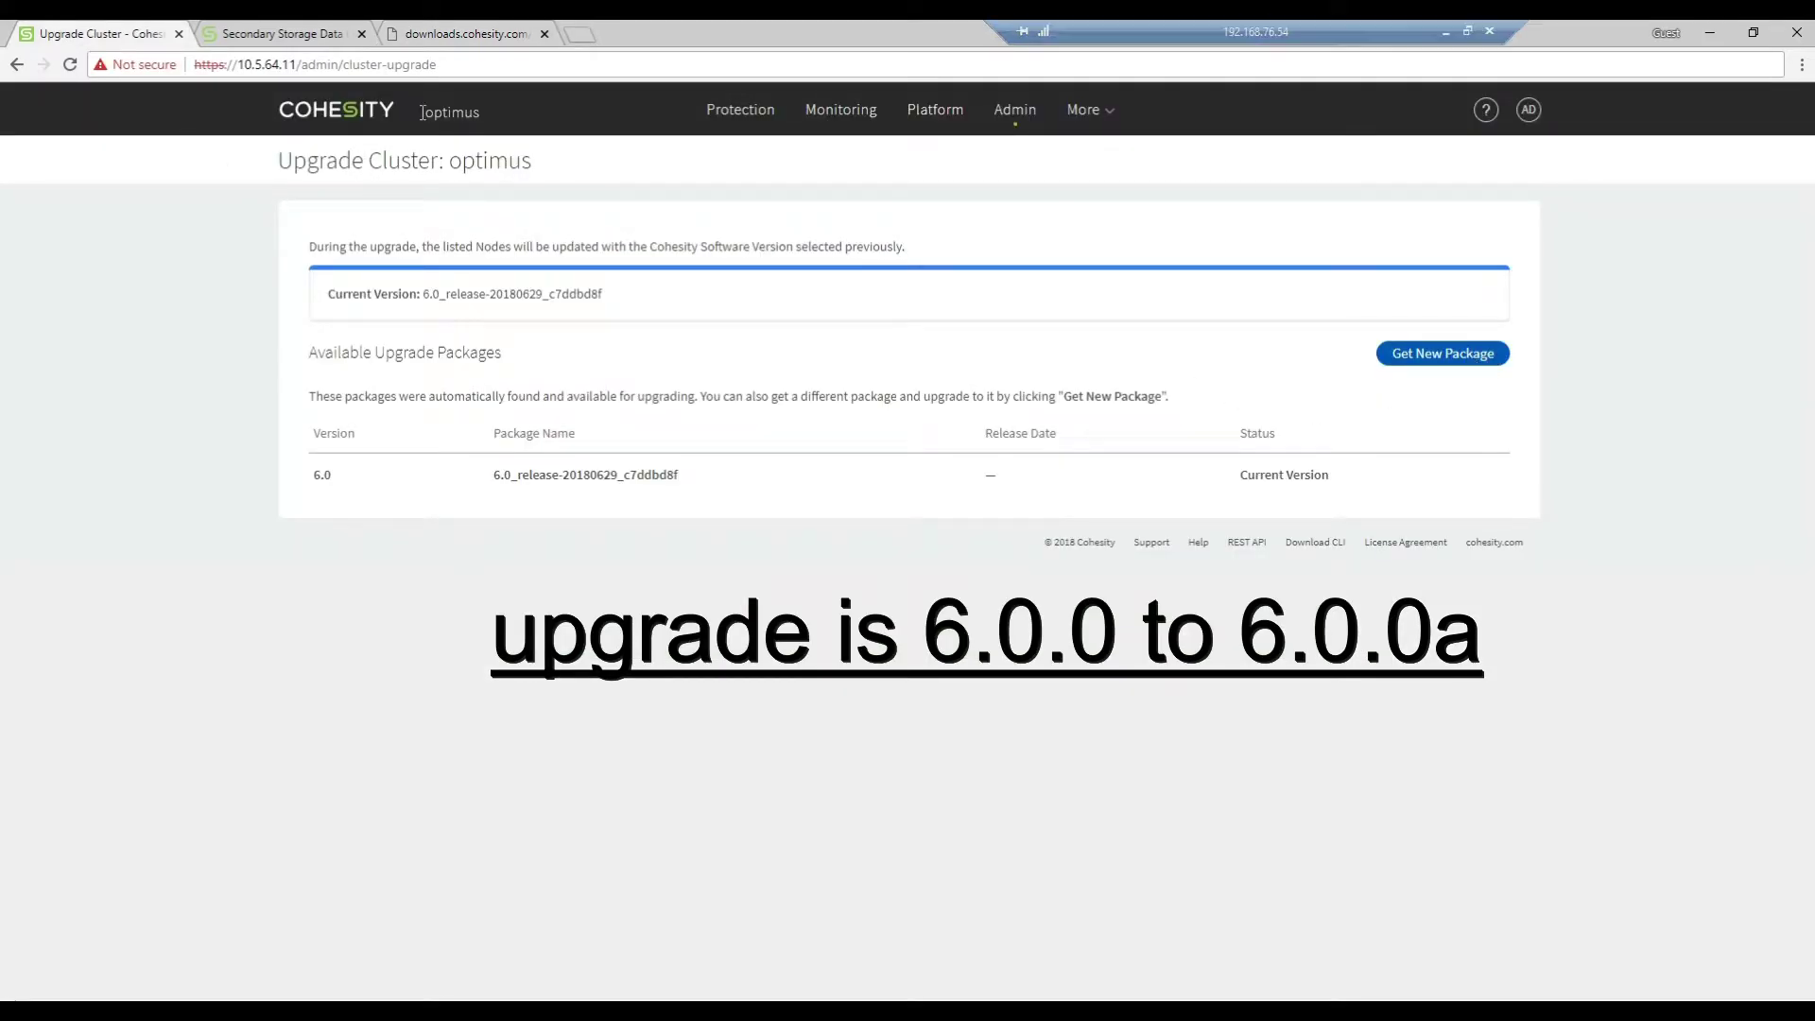
- Fetch the 6.0.0a package from its pasted URL, targeting 6.0.0a_release-20180713_cb40fc29
mouse_move(956, 135)
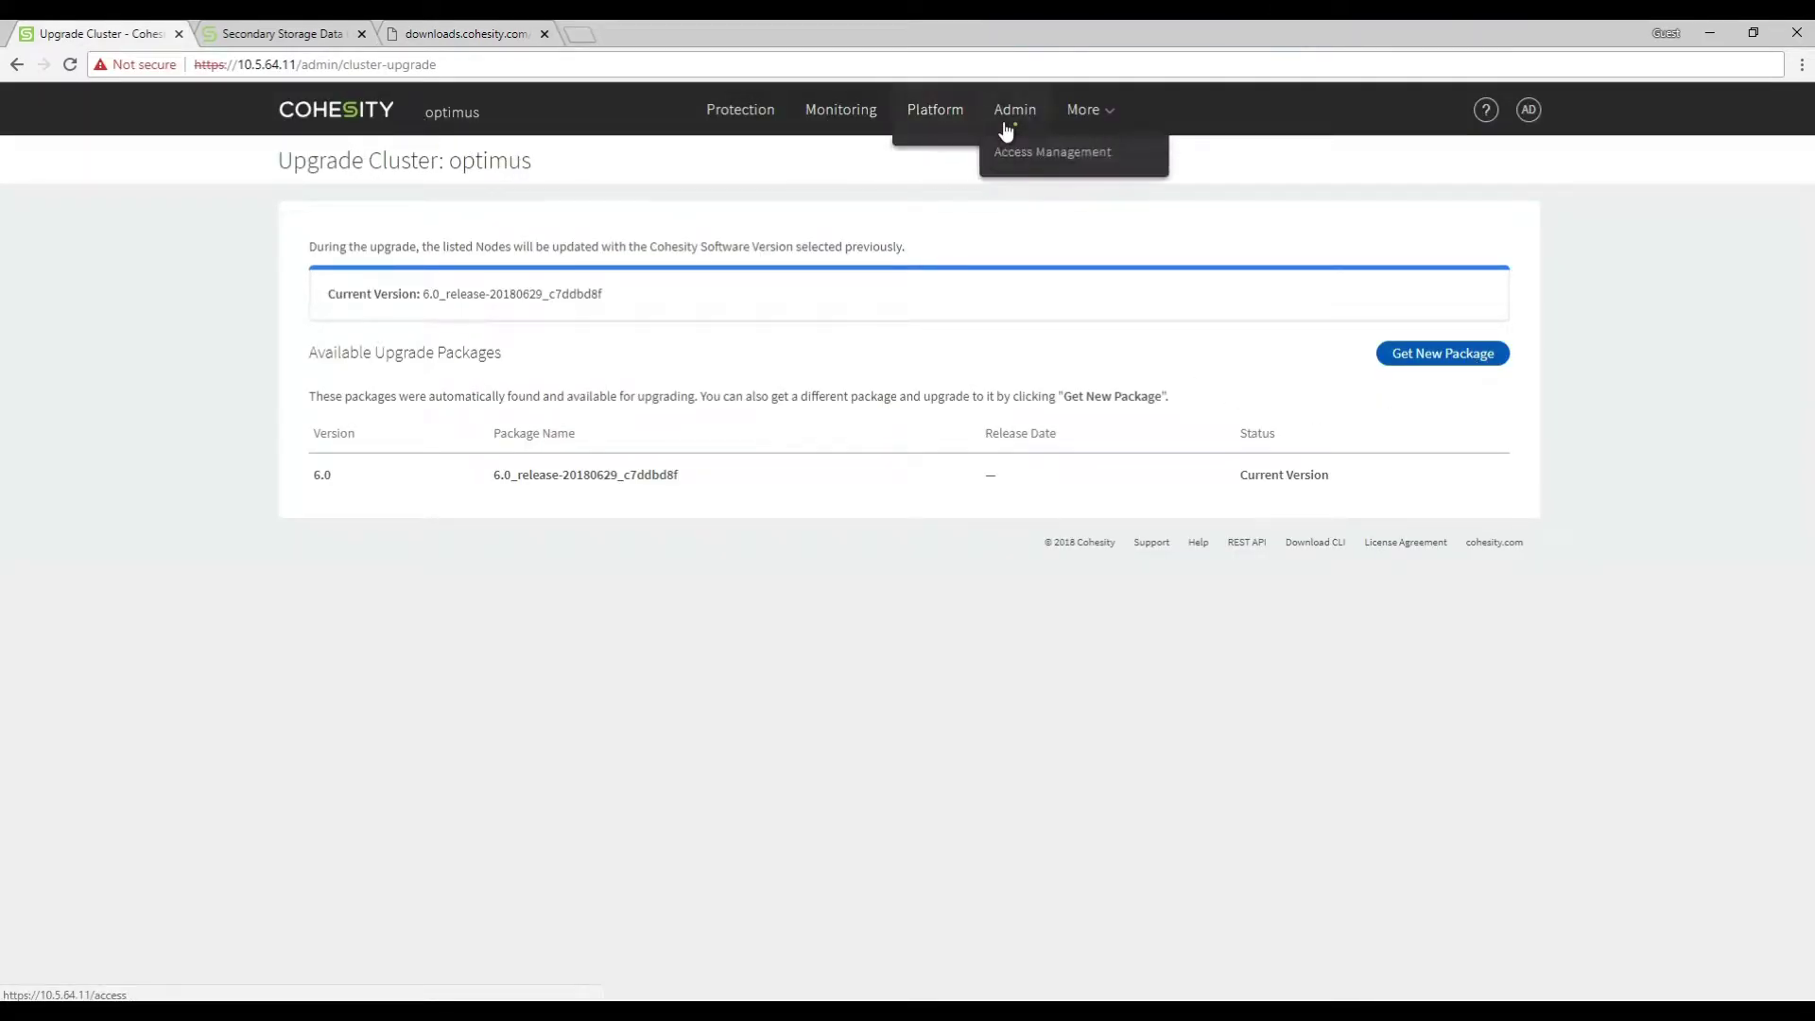
left_click(1471, 355)
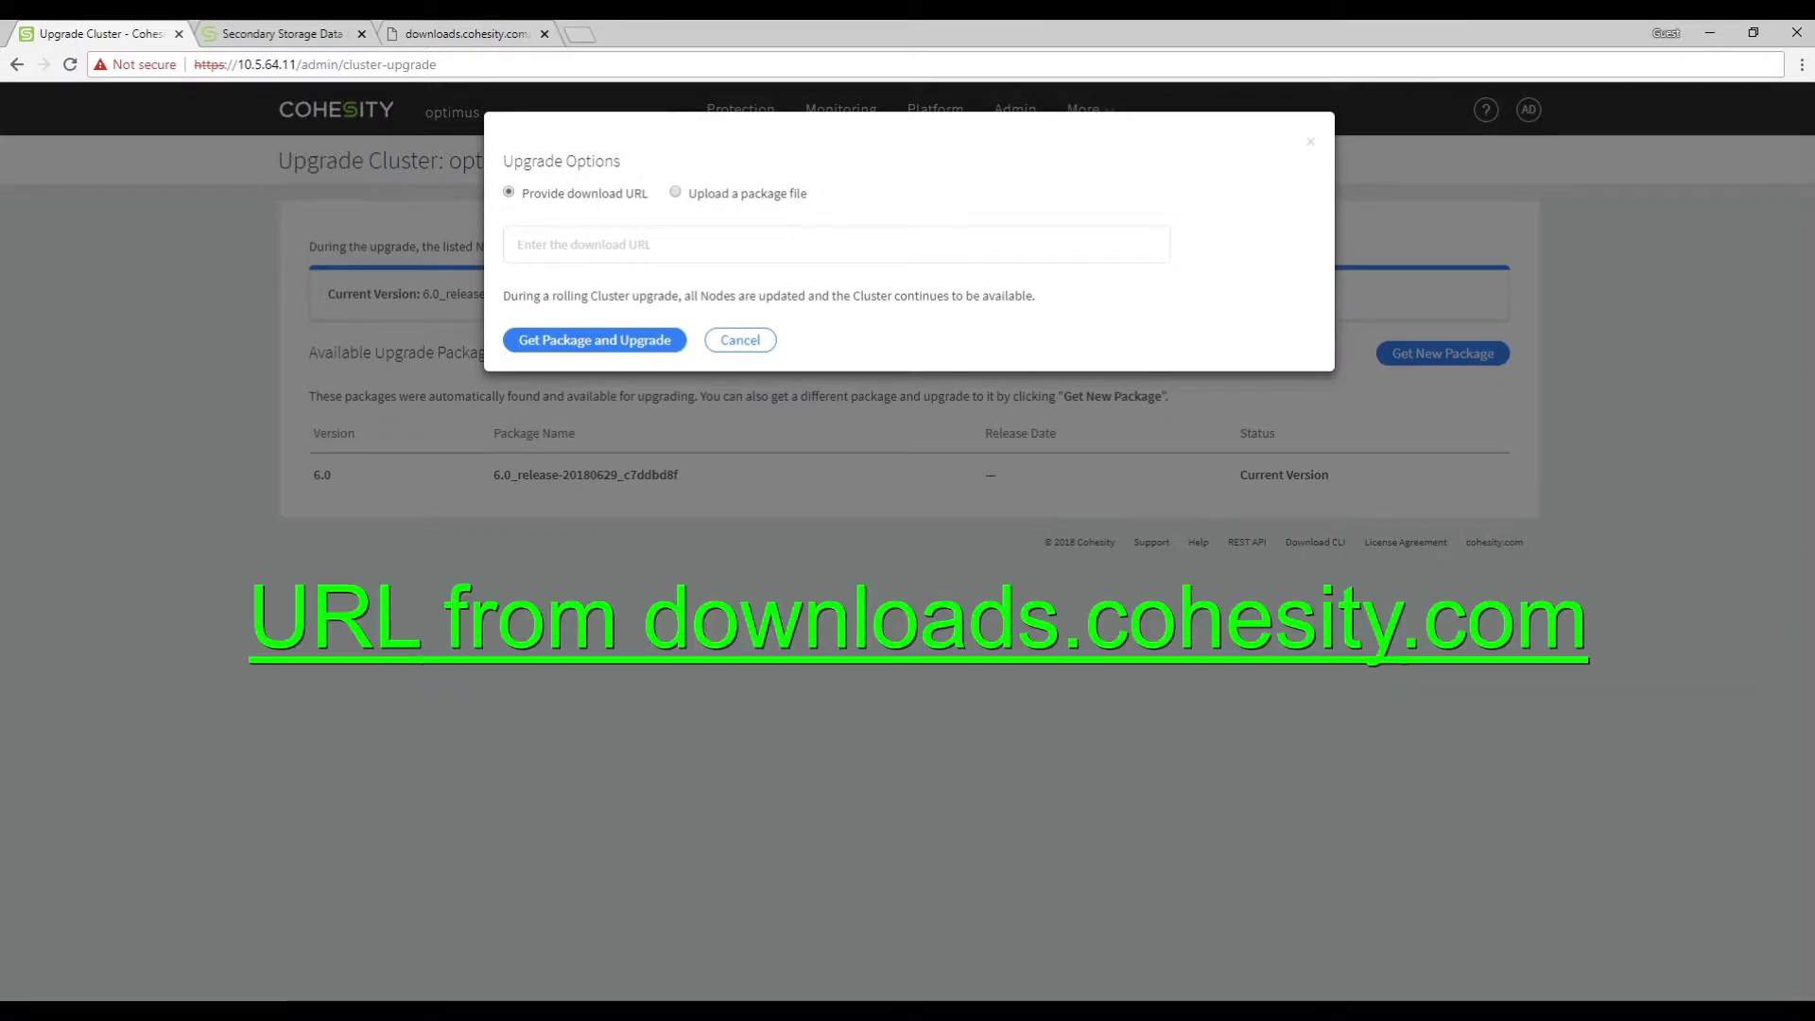
right_click(848, 242)
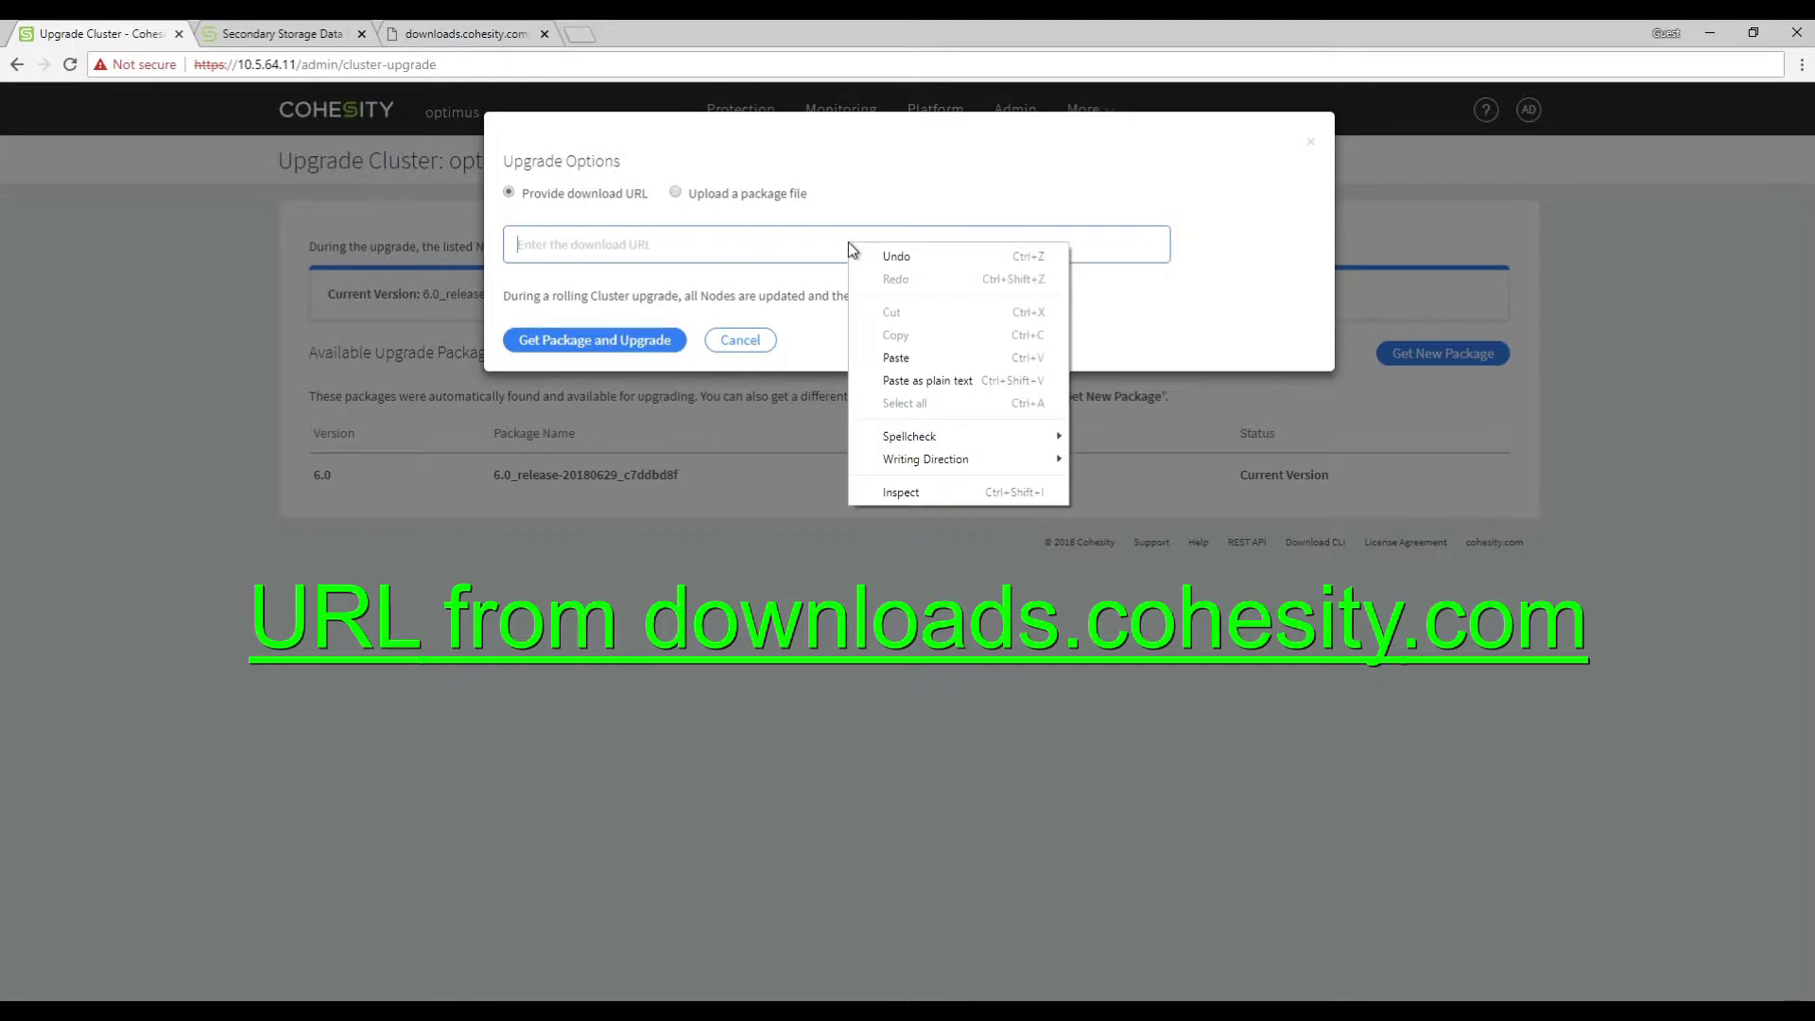
left_click(888, 359)
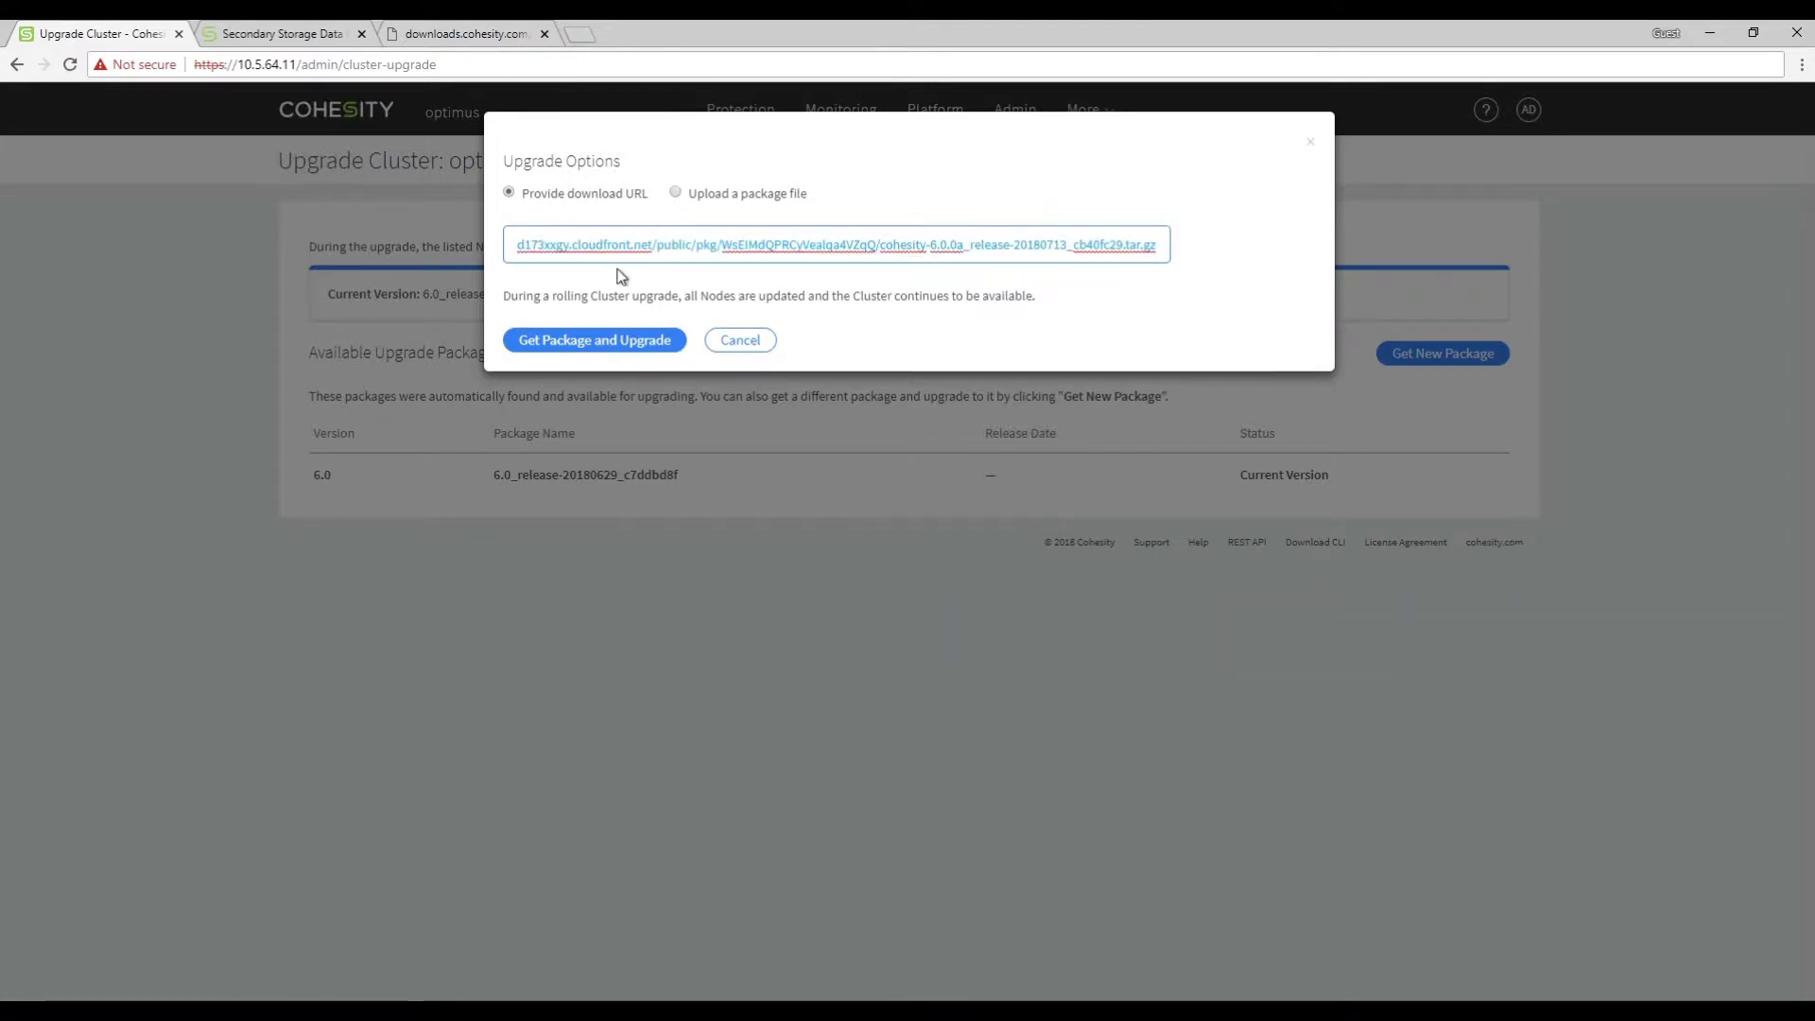
left_click(570, 342)
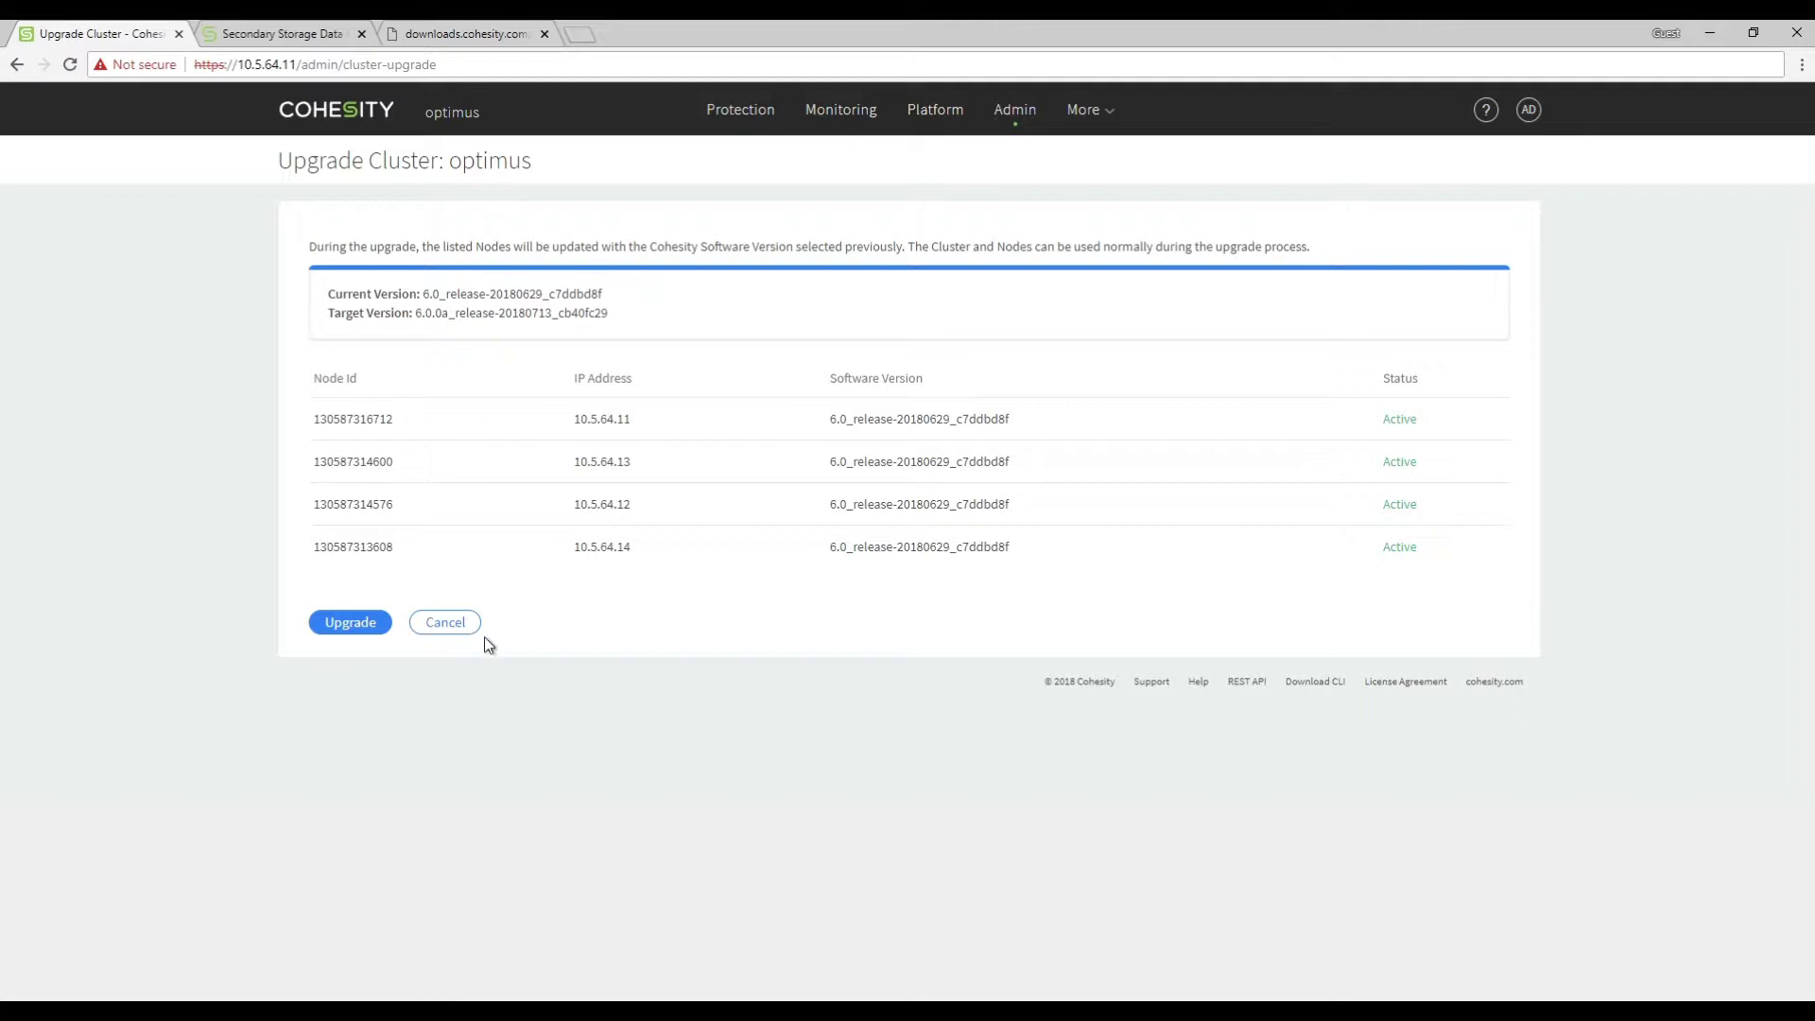
- Start the 6.0.0a upgrade and expand the node subtasks to watch 10.5.64.13 downloading the package
left_click(370, 628)
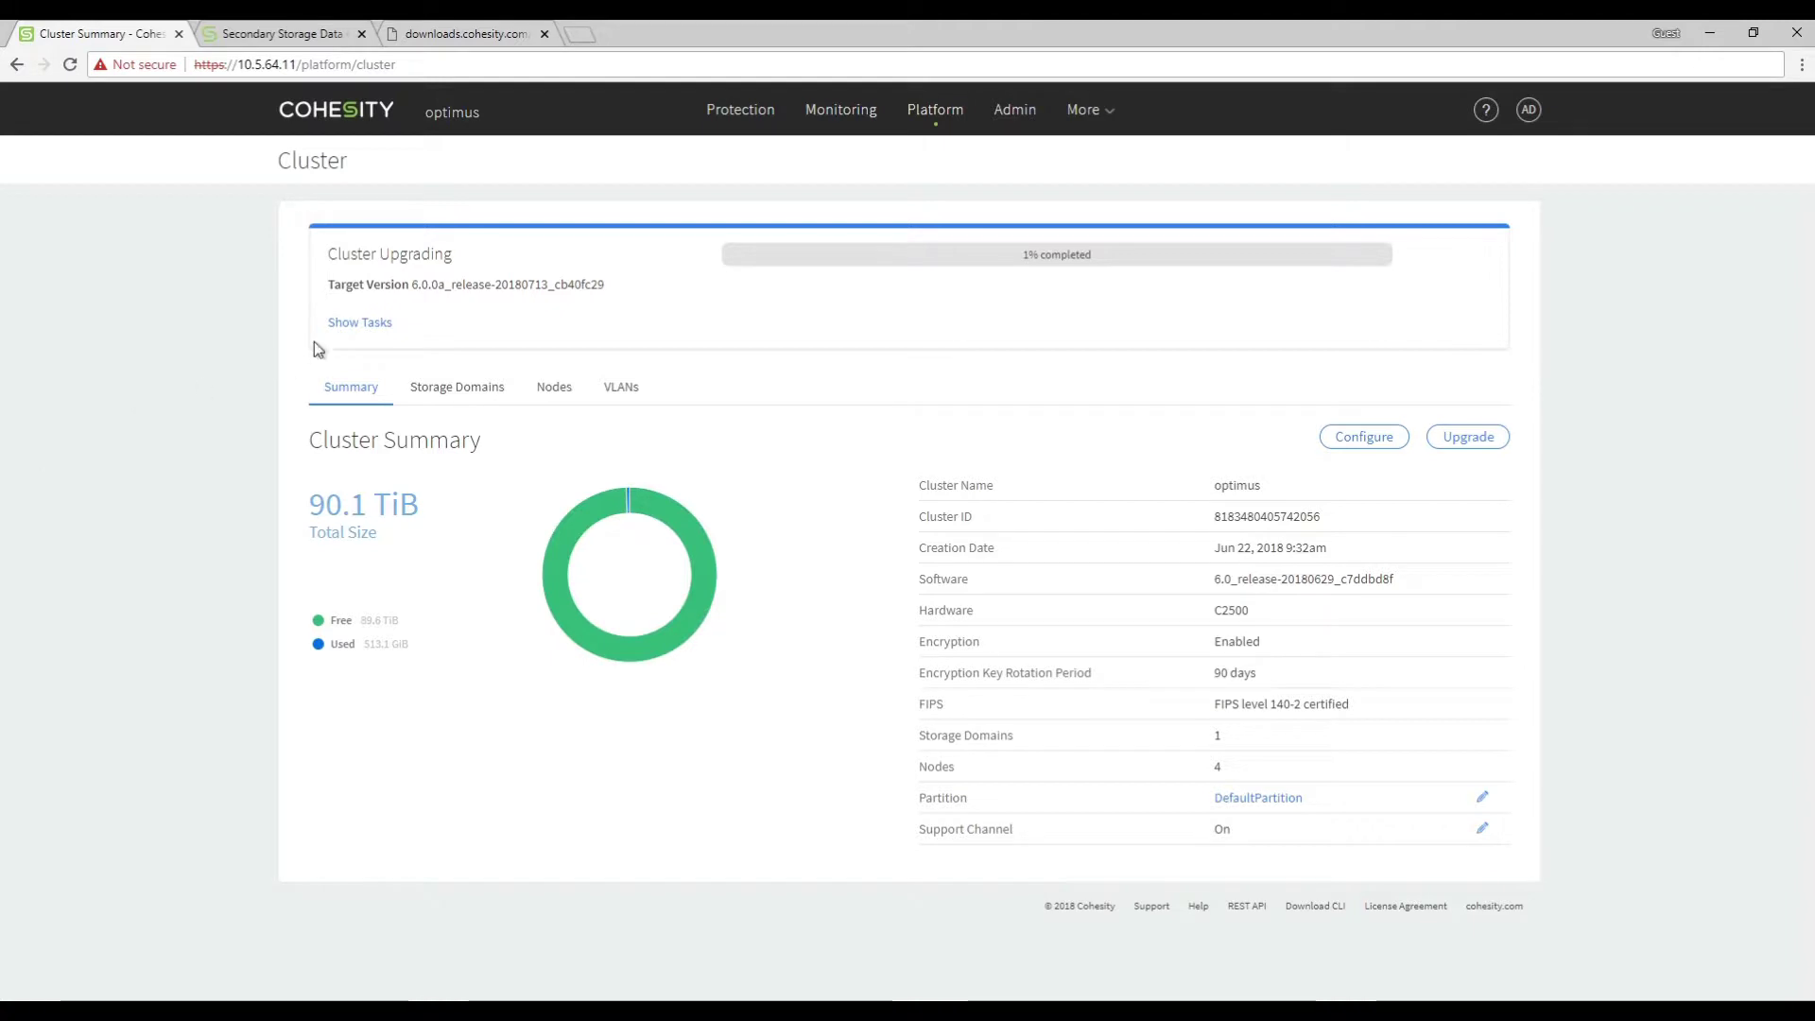
left_click(361, 322)
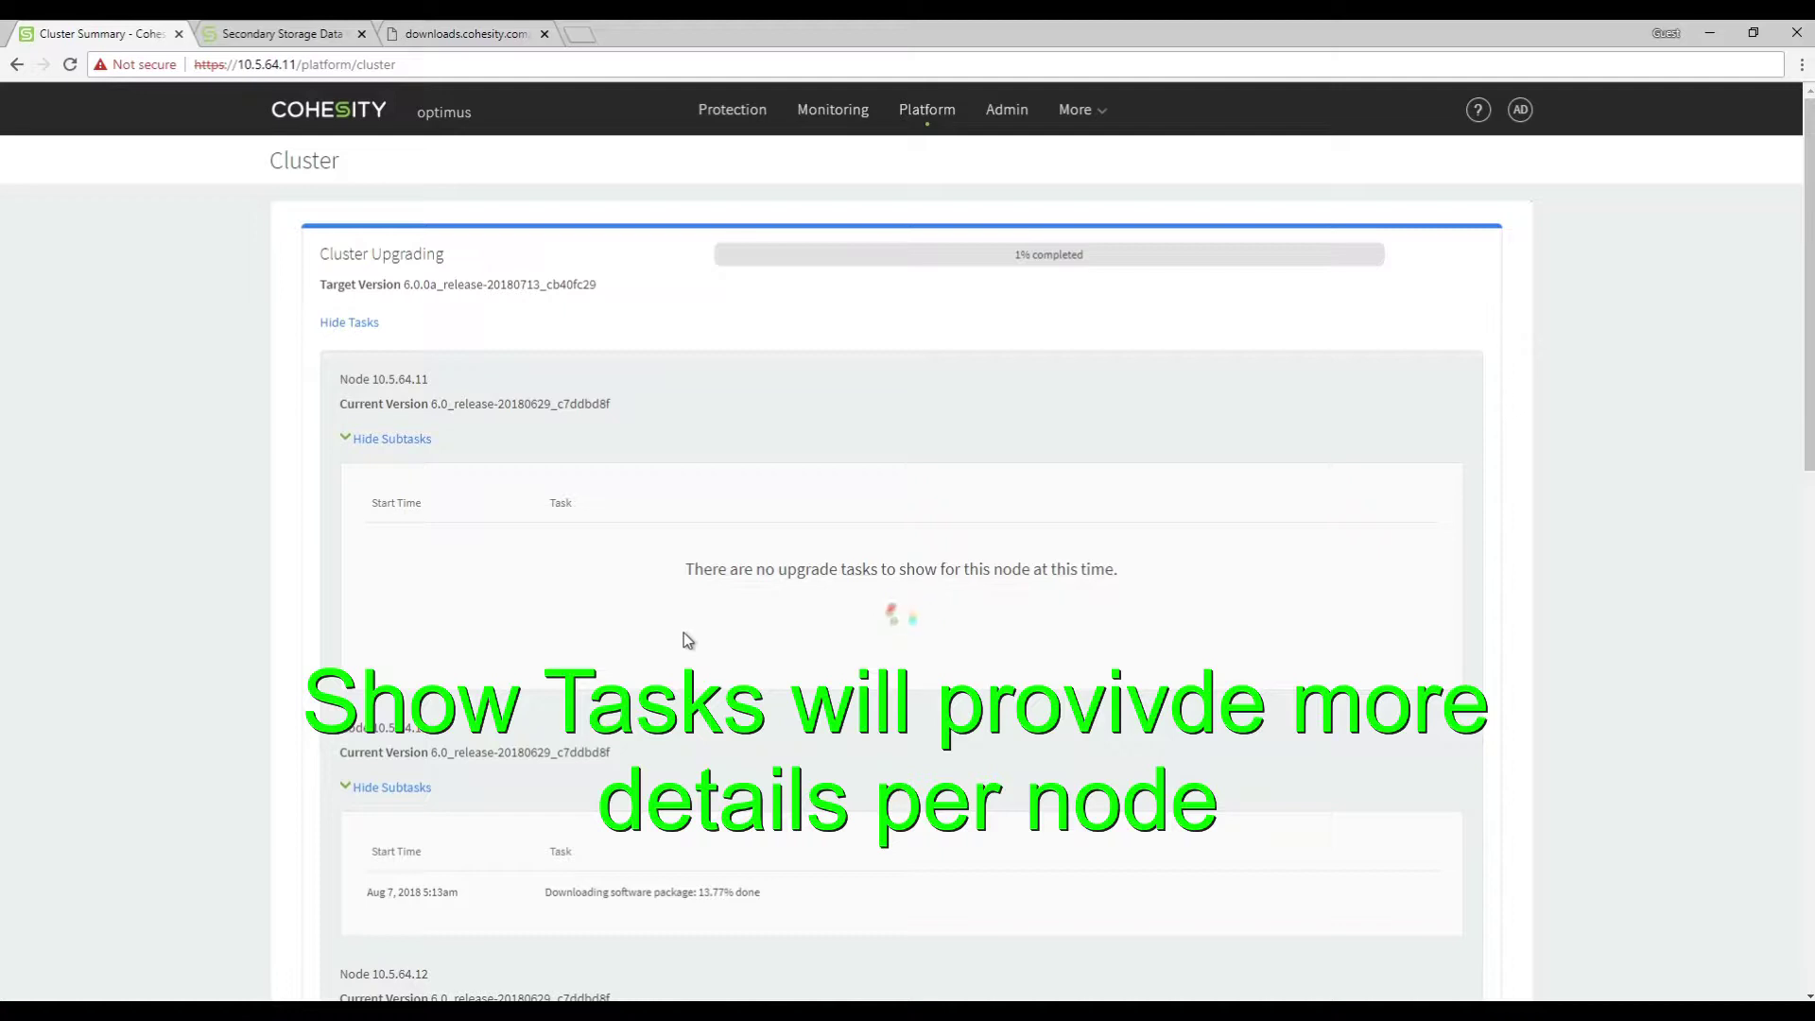
scroll(684, 640, "down", 4)
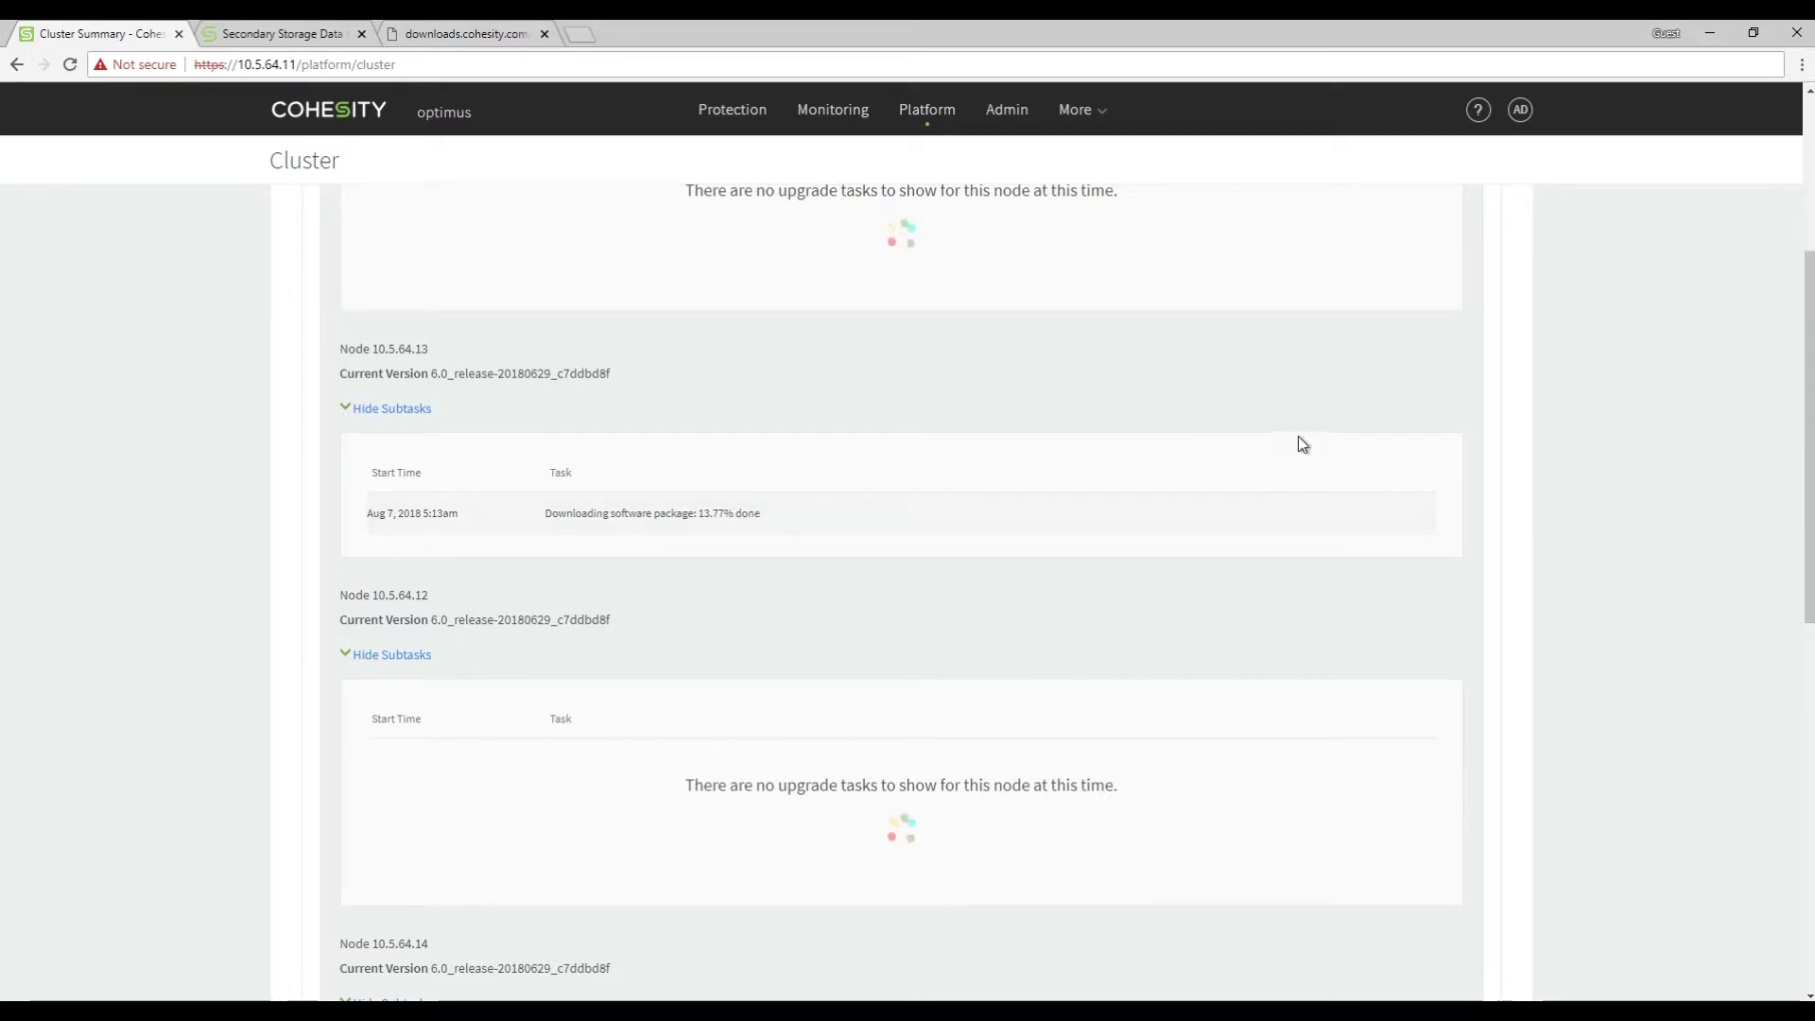
scroll(1348, 665, "down", 7)
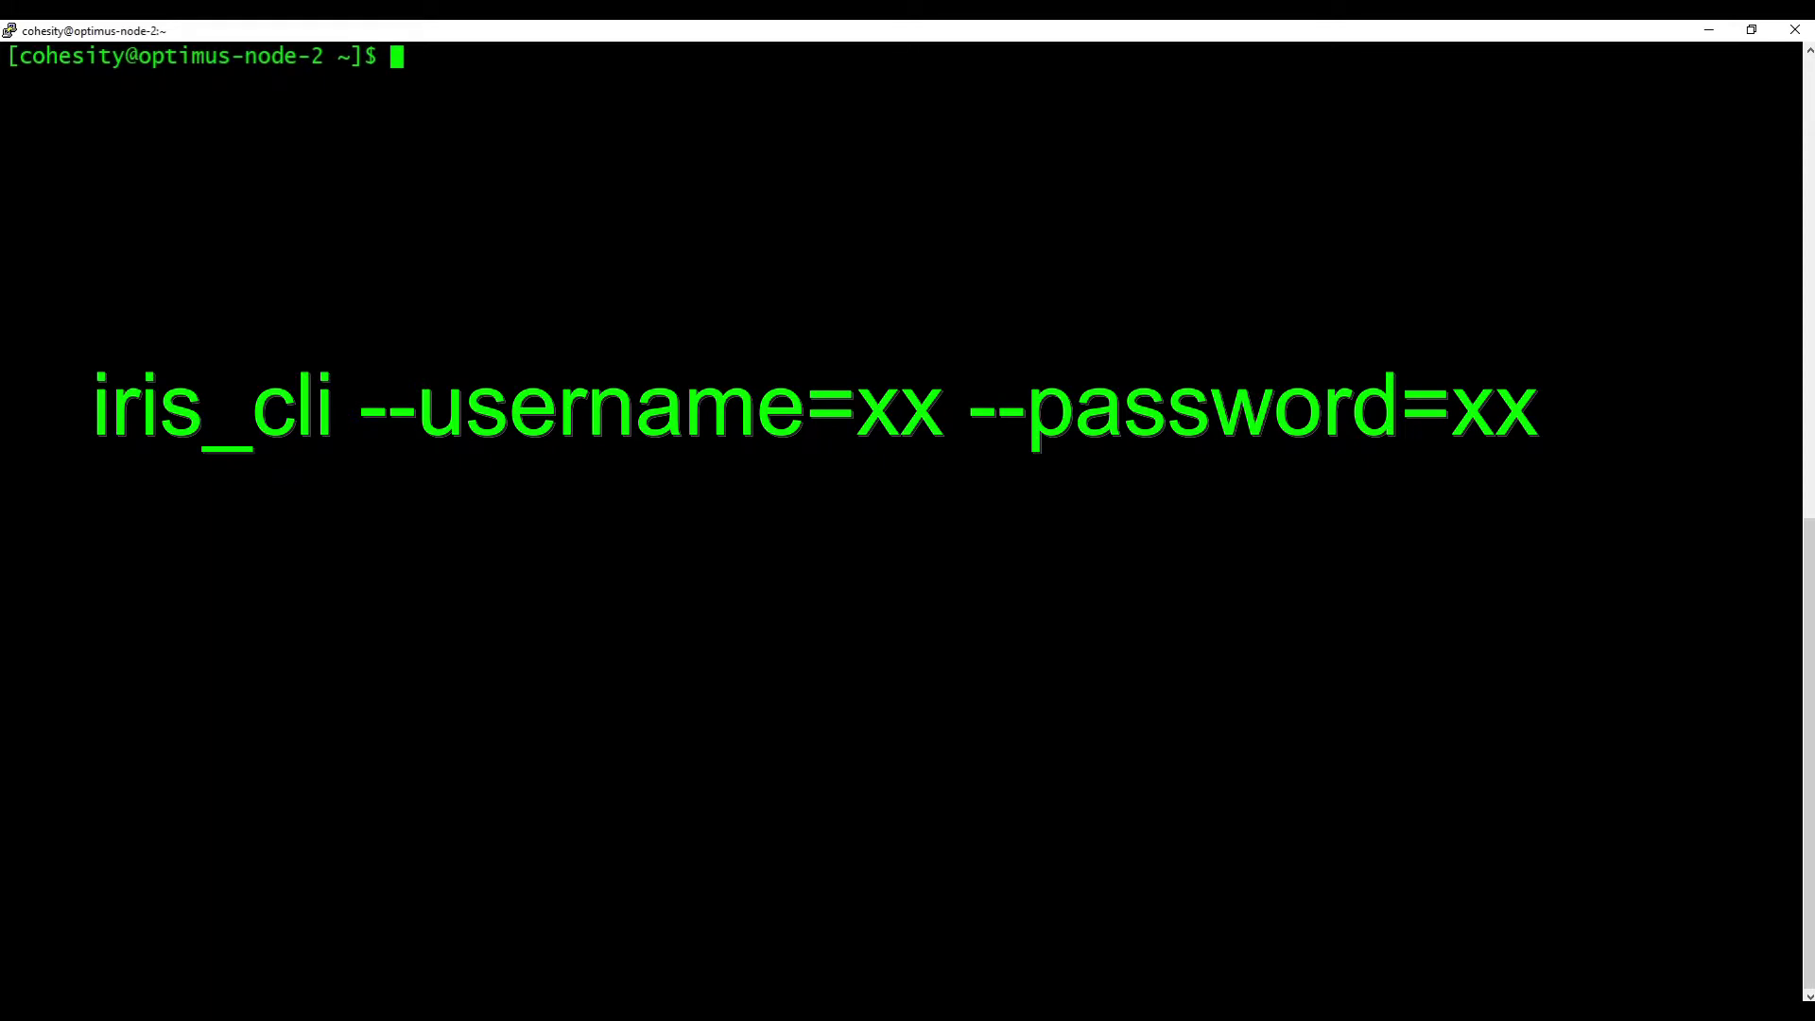
- Launch iris_cli in the node shell and run 'cluster status'
type("iris_cli")
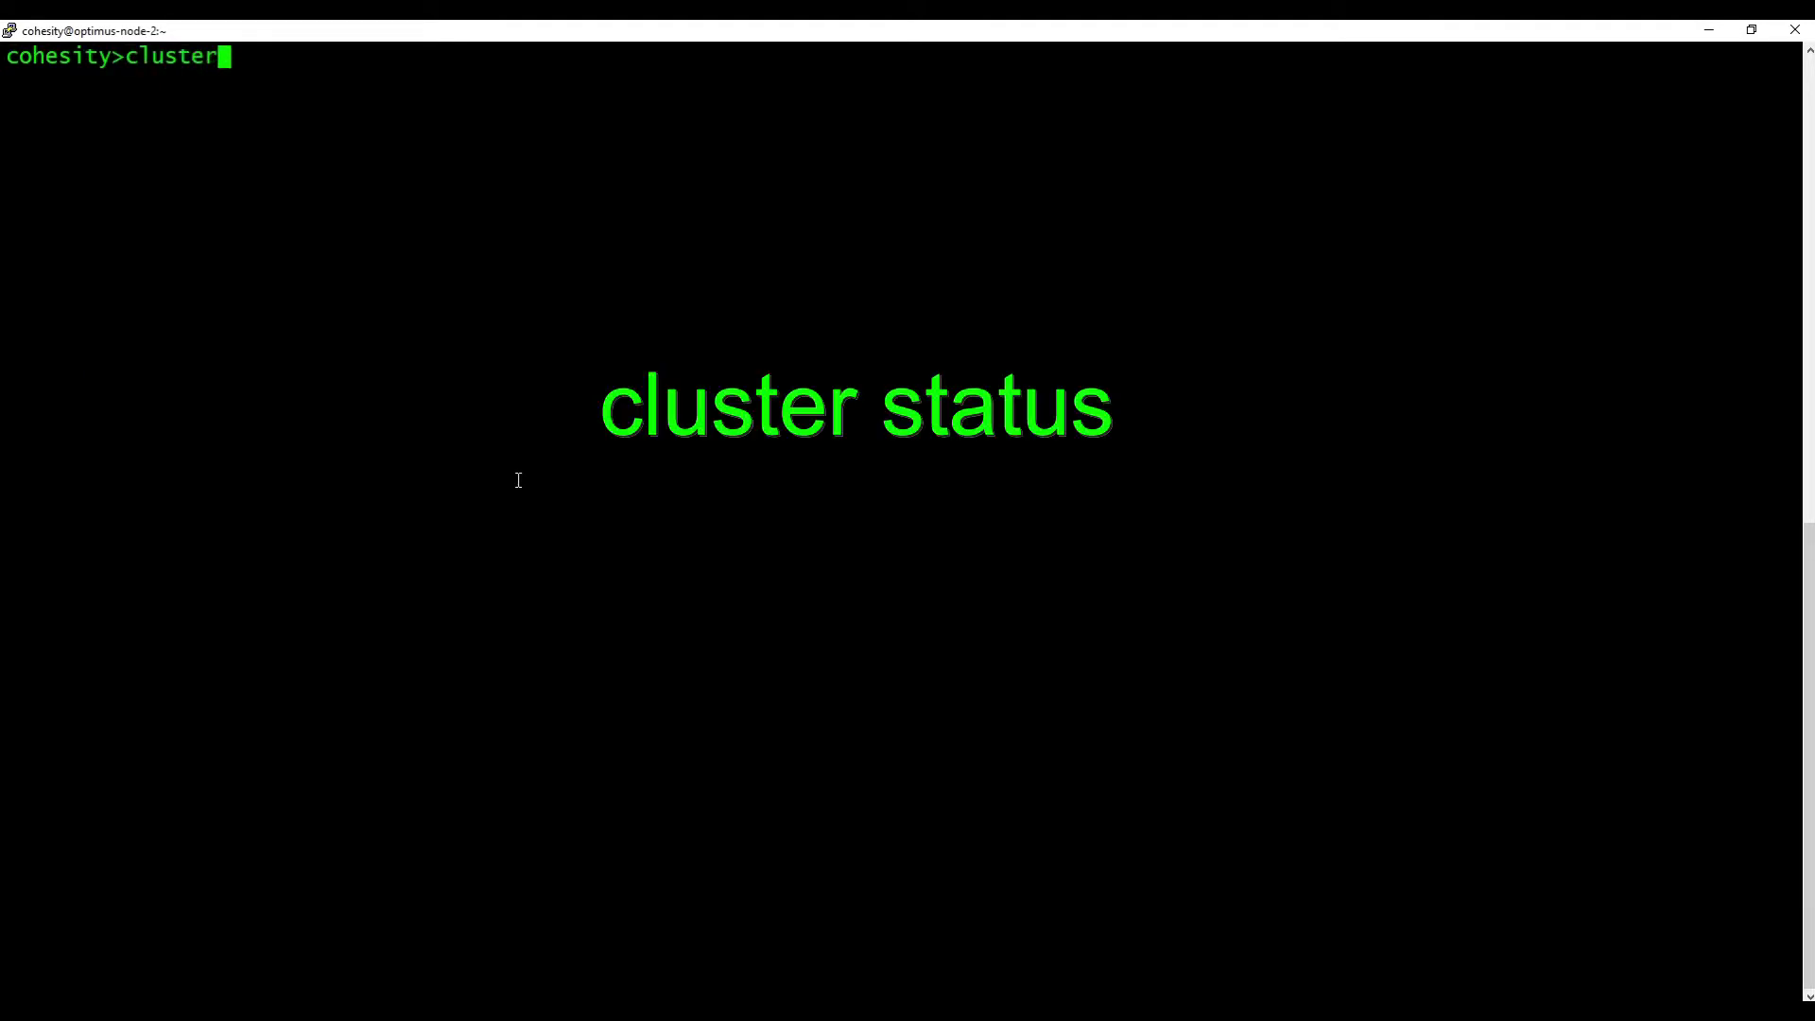
type("status")
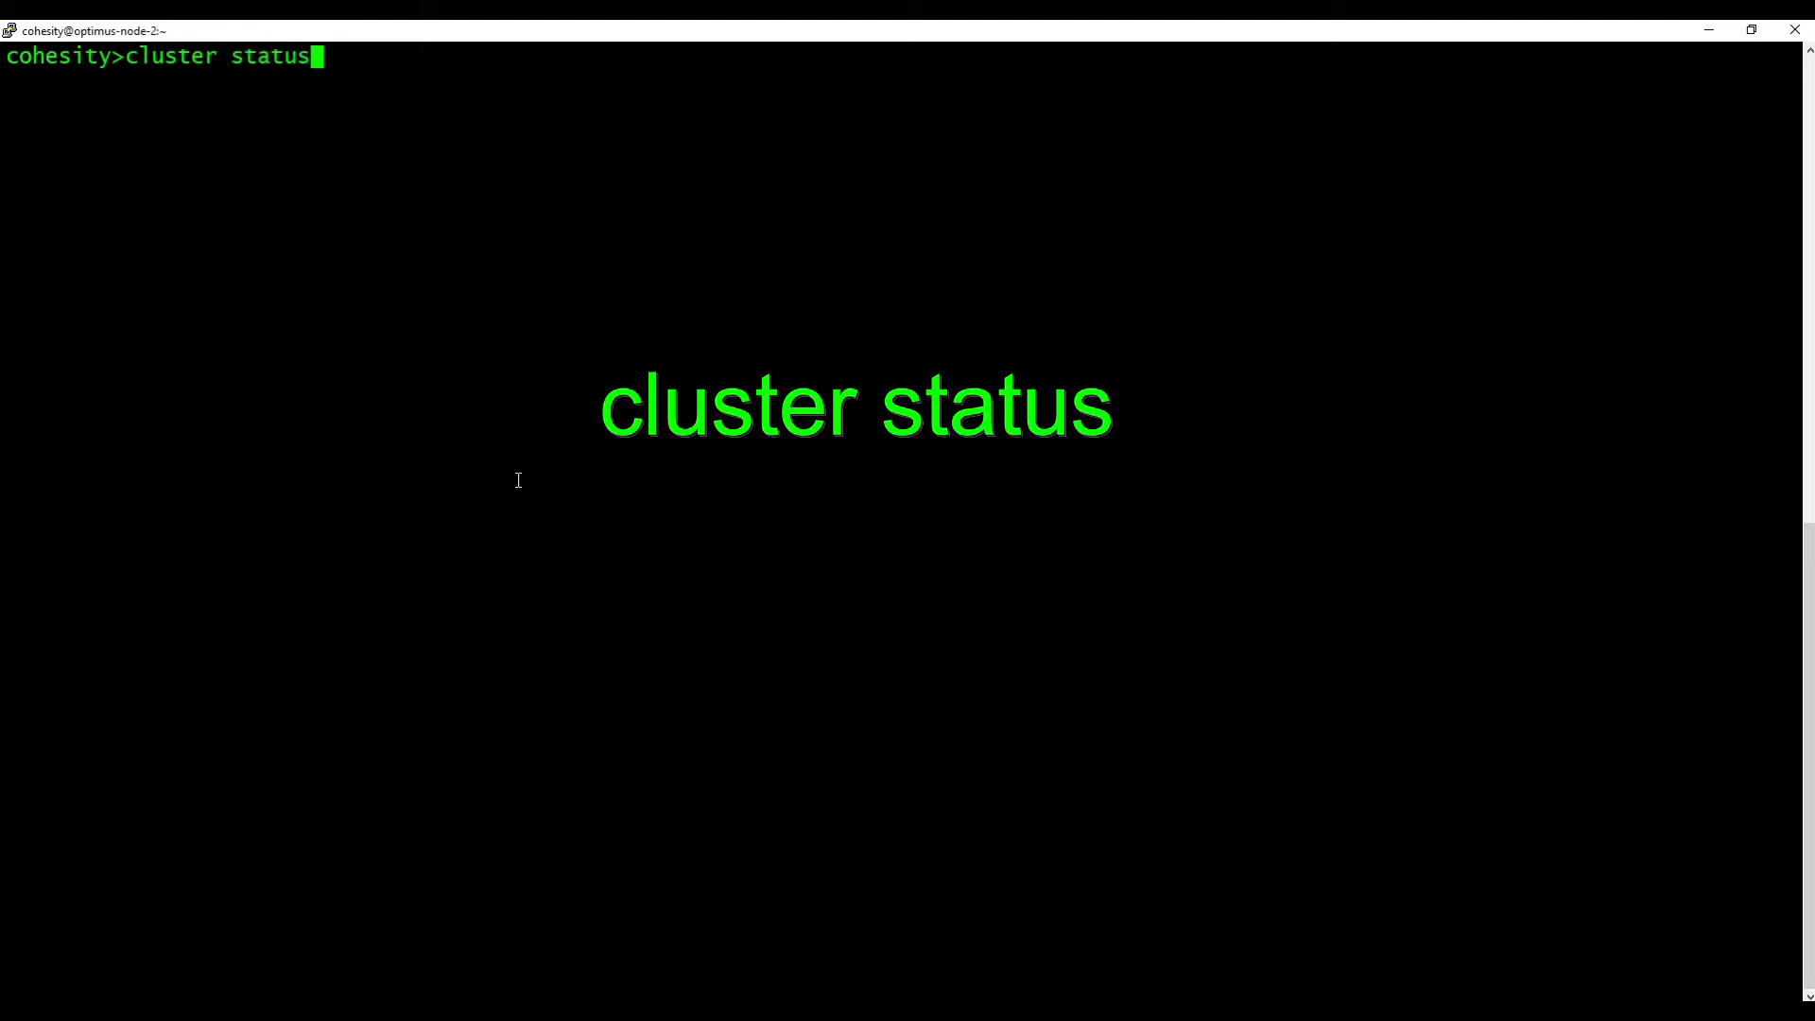
key("Return")
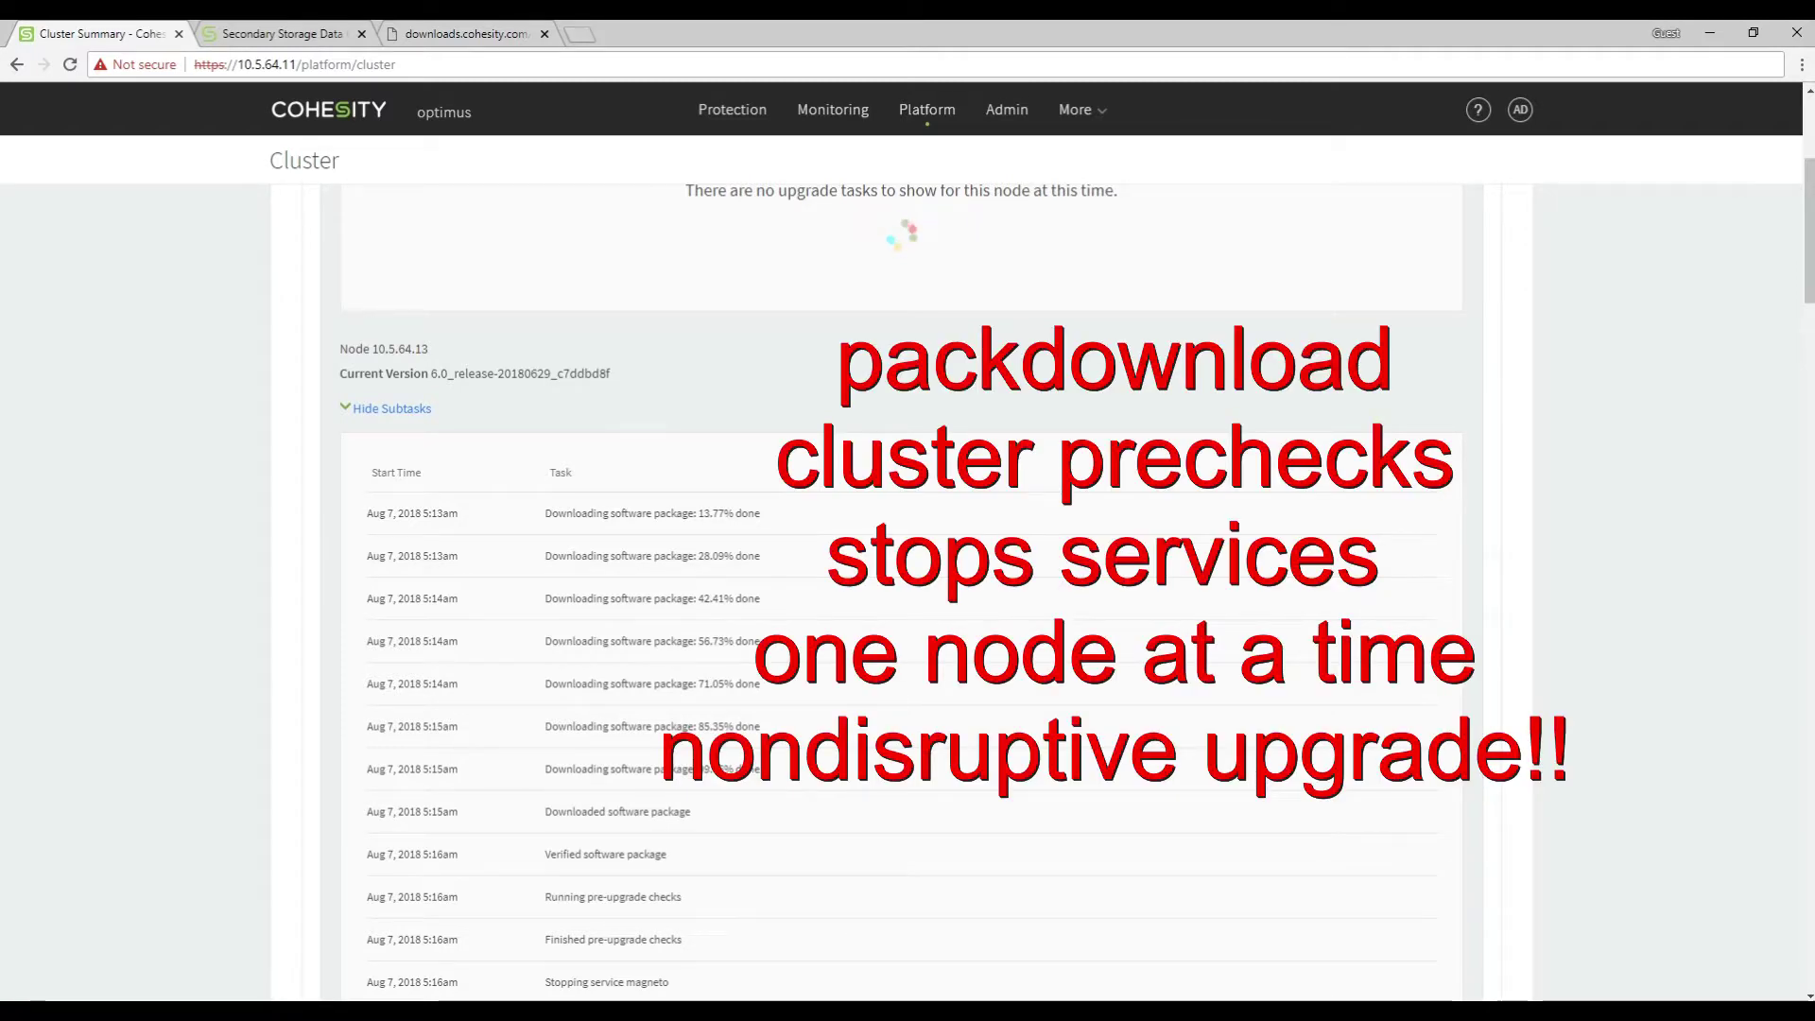
- Scroll the Upgrade Cluster node list to watch progress reach 55% with 10.5.64.13 on 6.0.0a
scroll(901, 586, "down", 5)
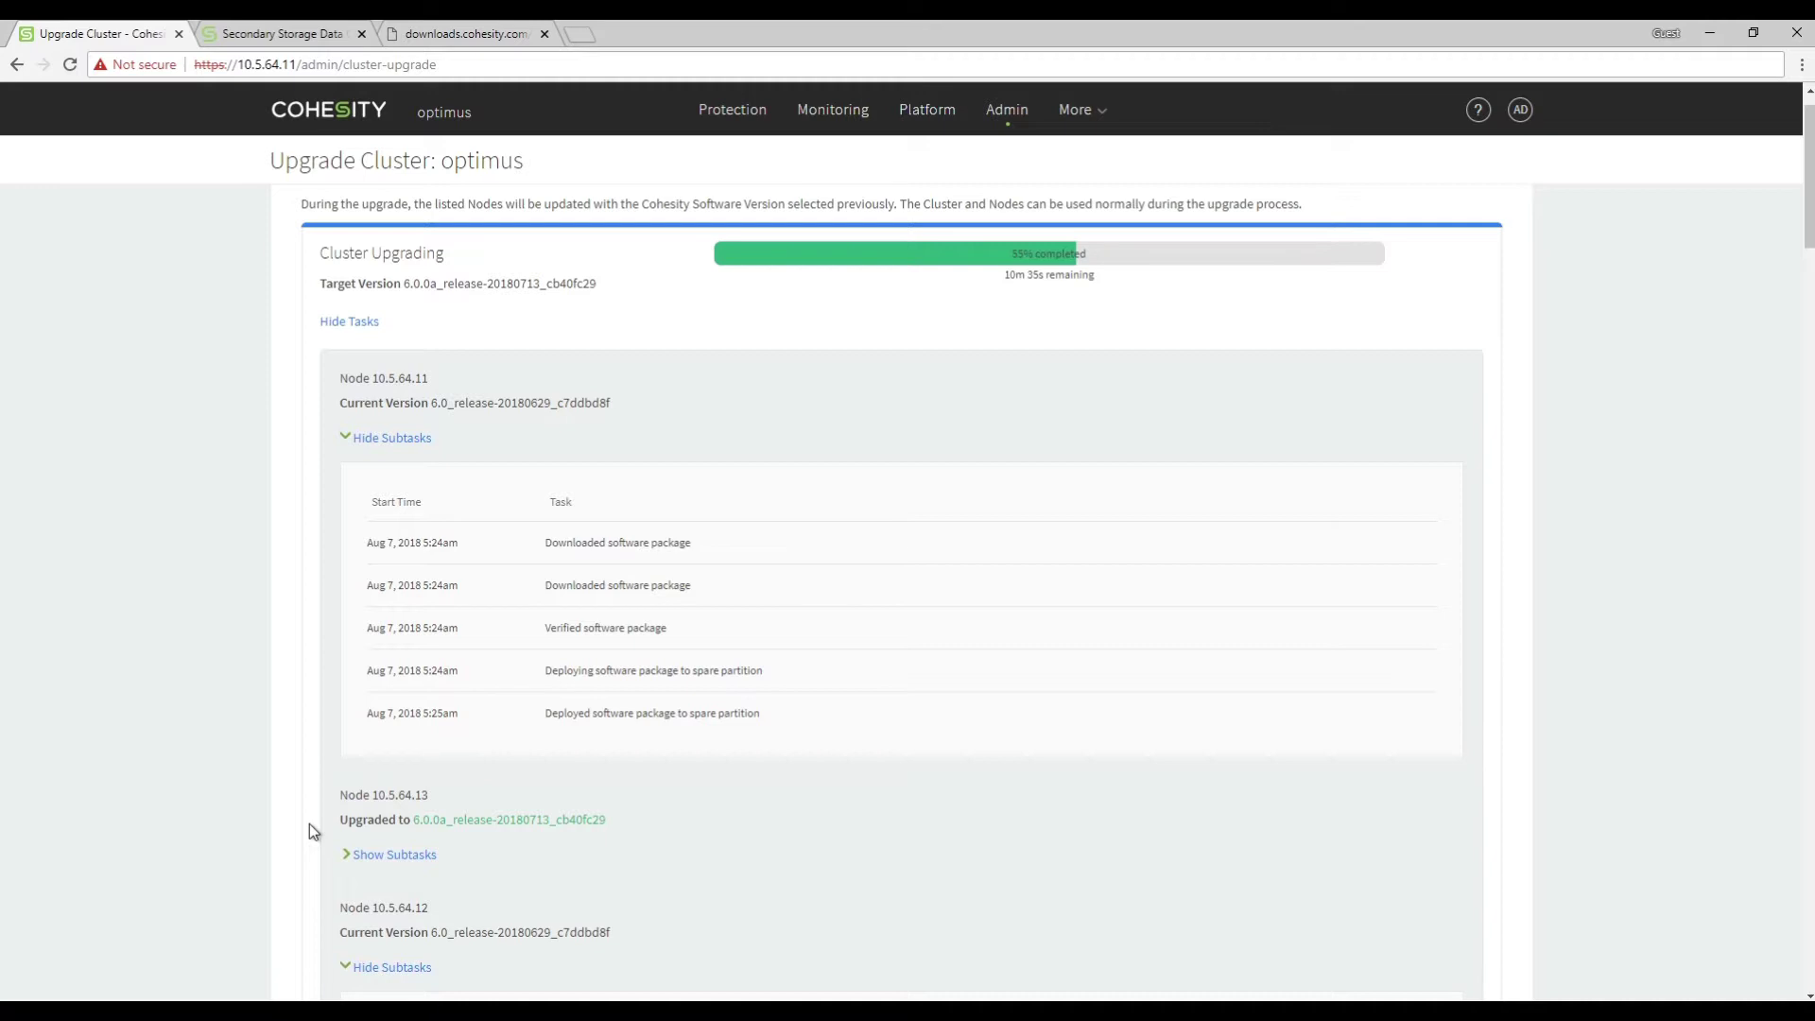
scroll(1194, 720, "down", 3)
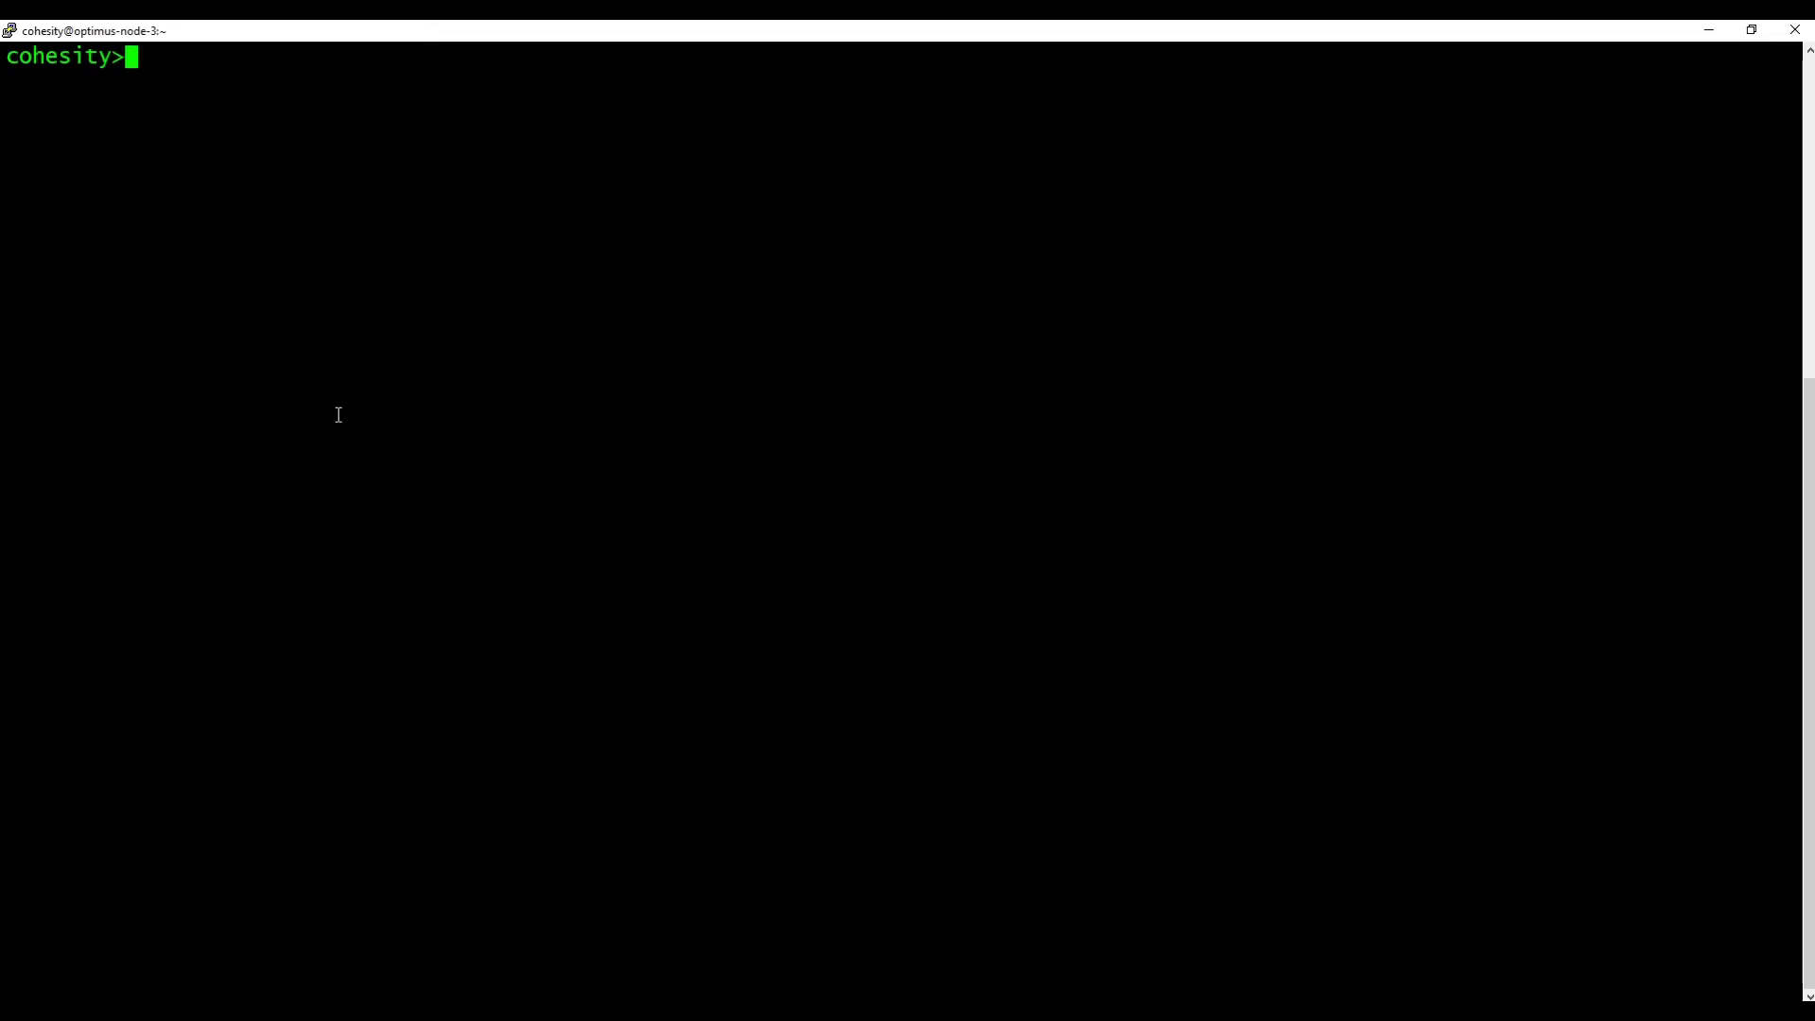
- Run 'cluster get-upgrade-status' in iris_cli to check the upgrade's progress
type("cluste")
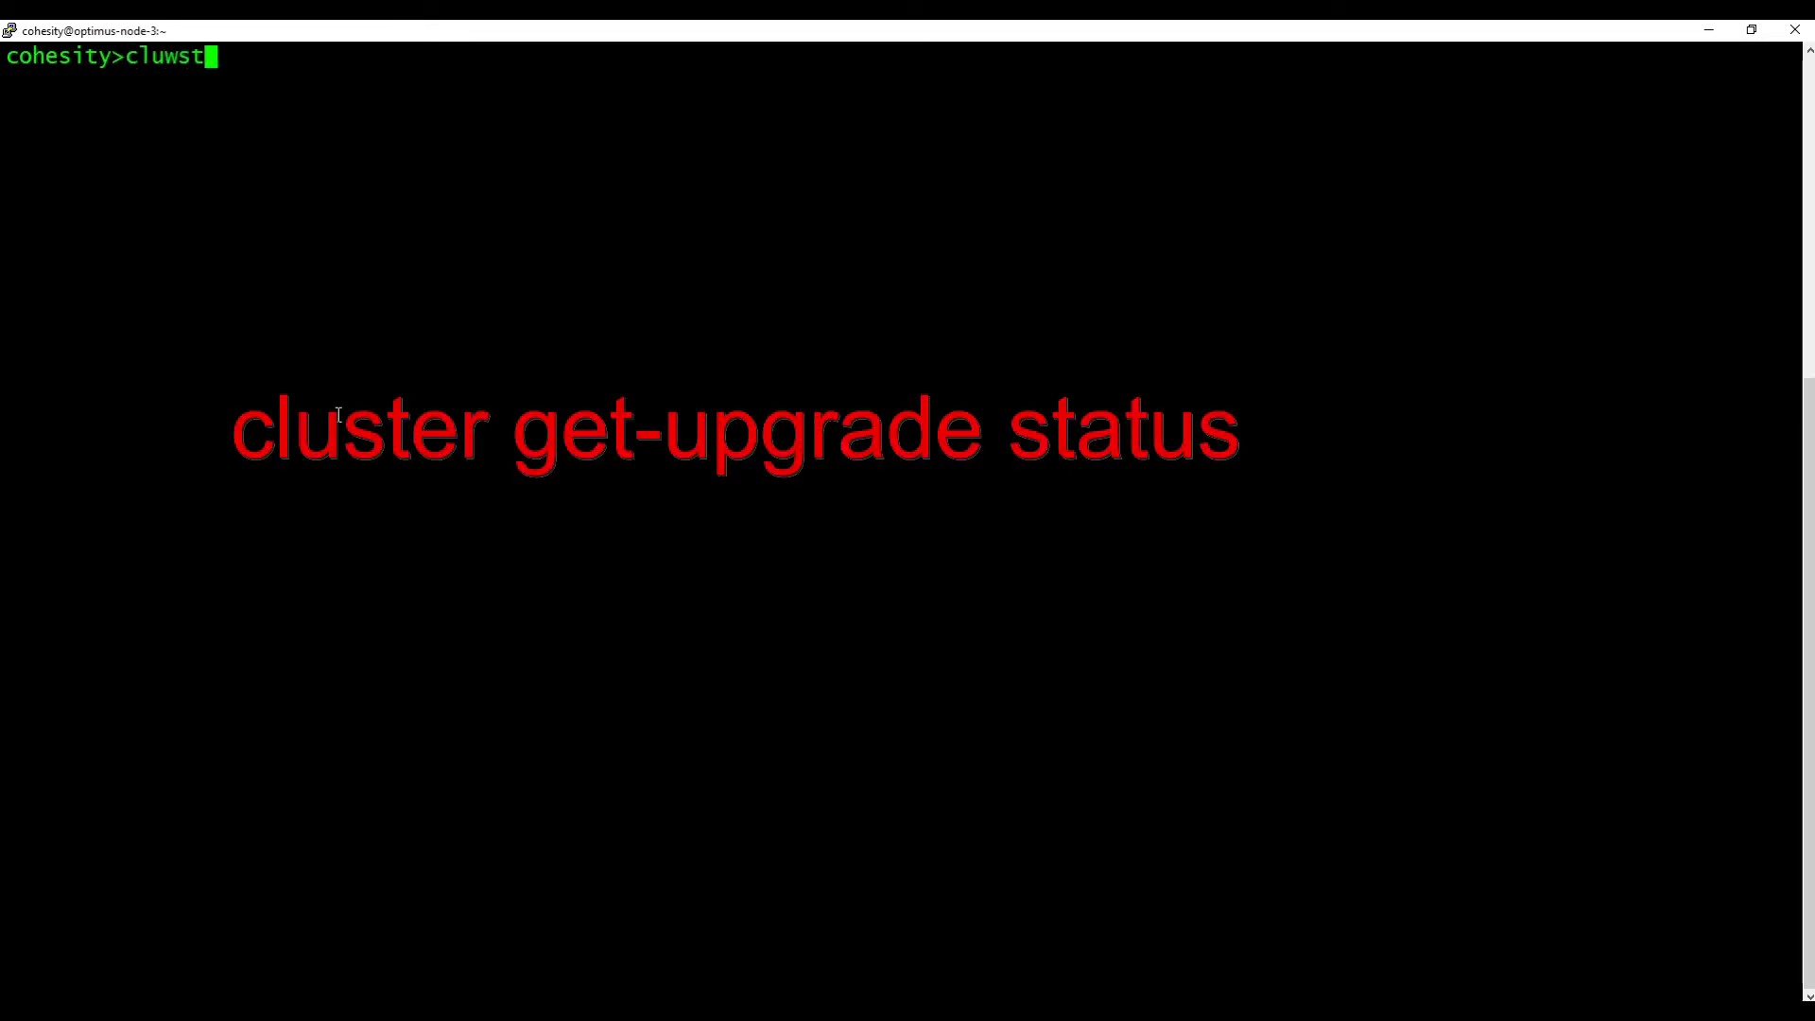
key("BackSpace")
key("BackSpace")
key("BackSpace")
type("ster")
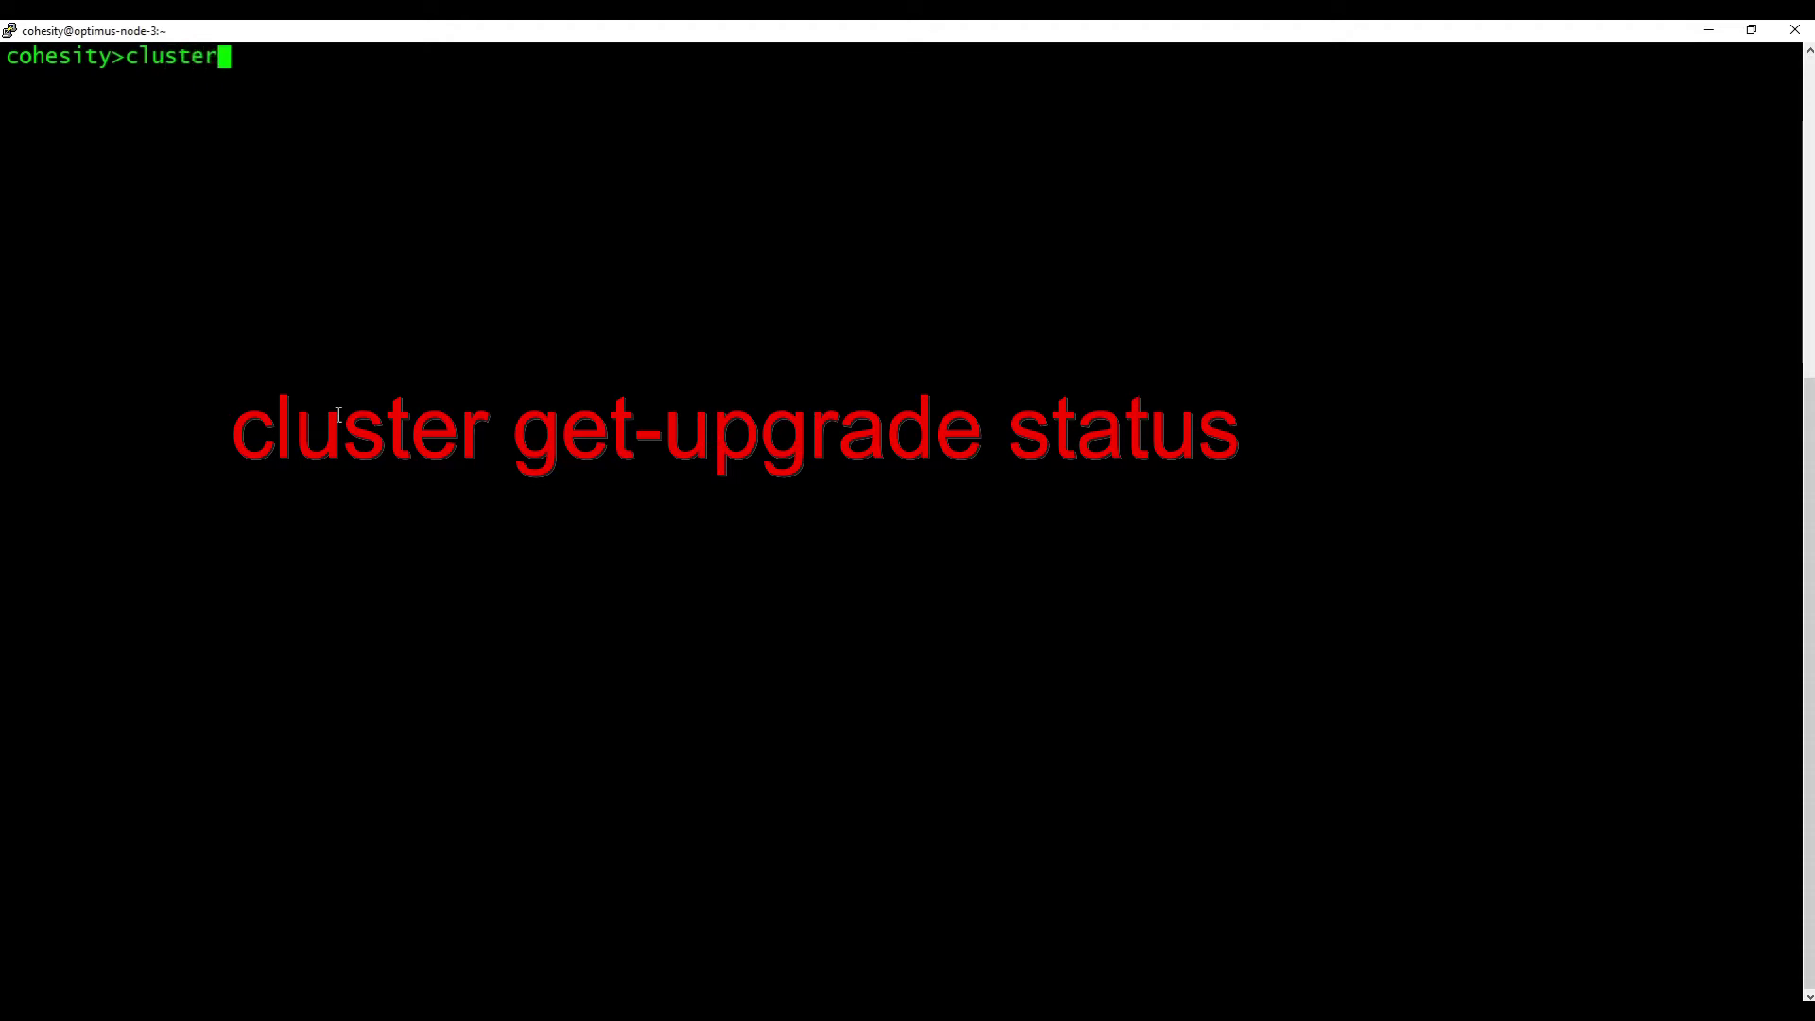
type(" get-up")
key("Tab")
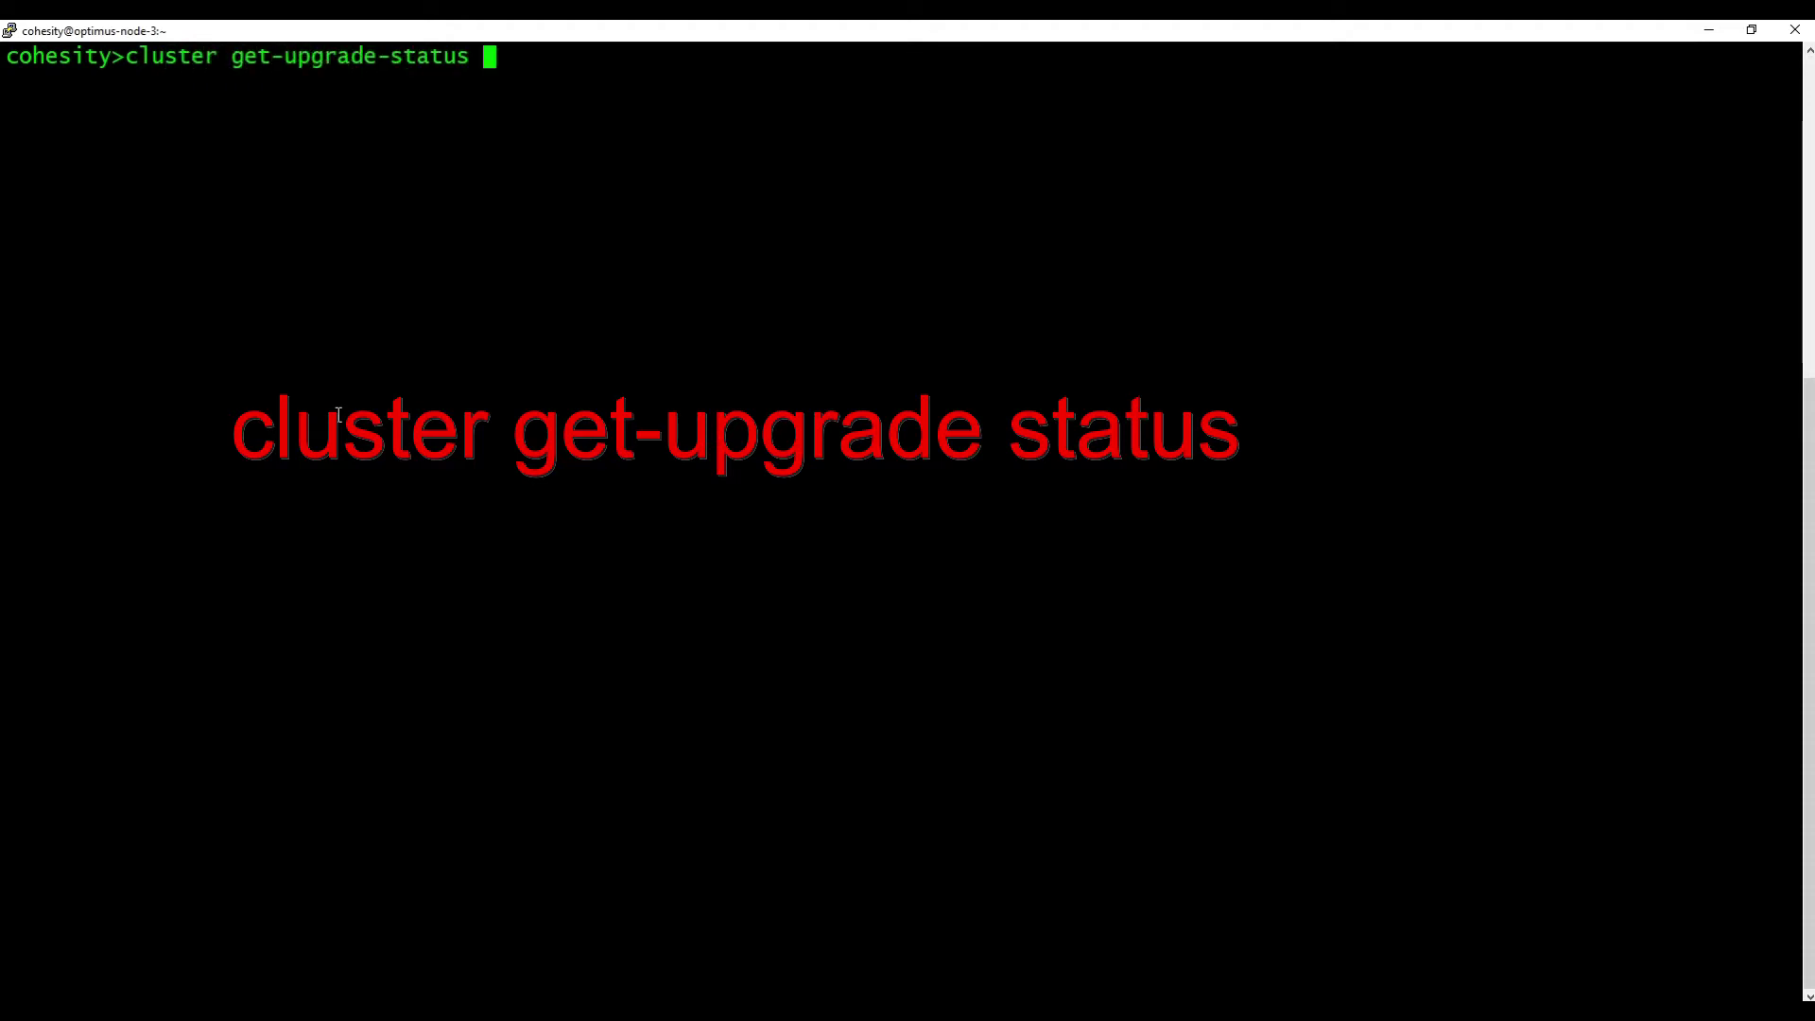
key("Return")
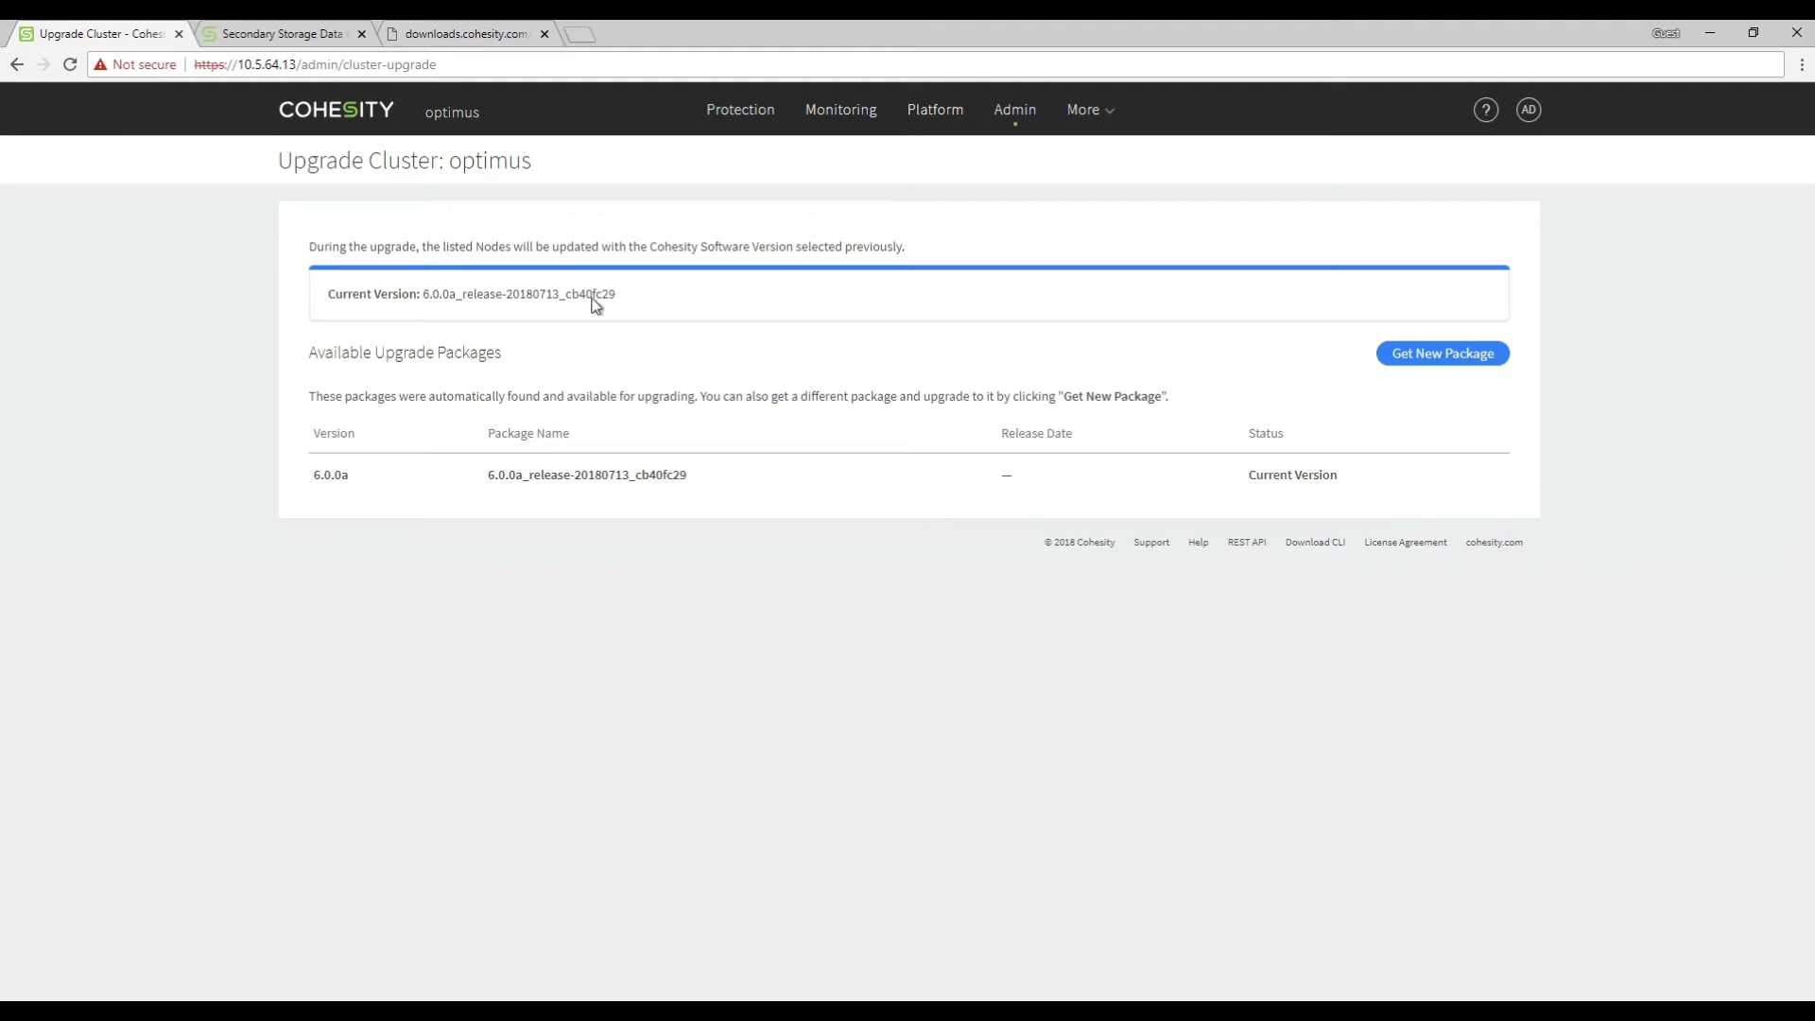
- With Current Version confirmed as 6.0.0a, go to the Platform cluster summary page
left_click(933, 109)
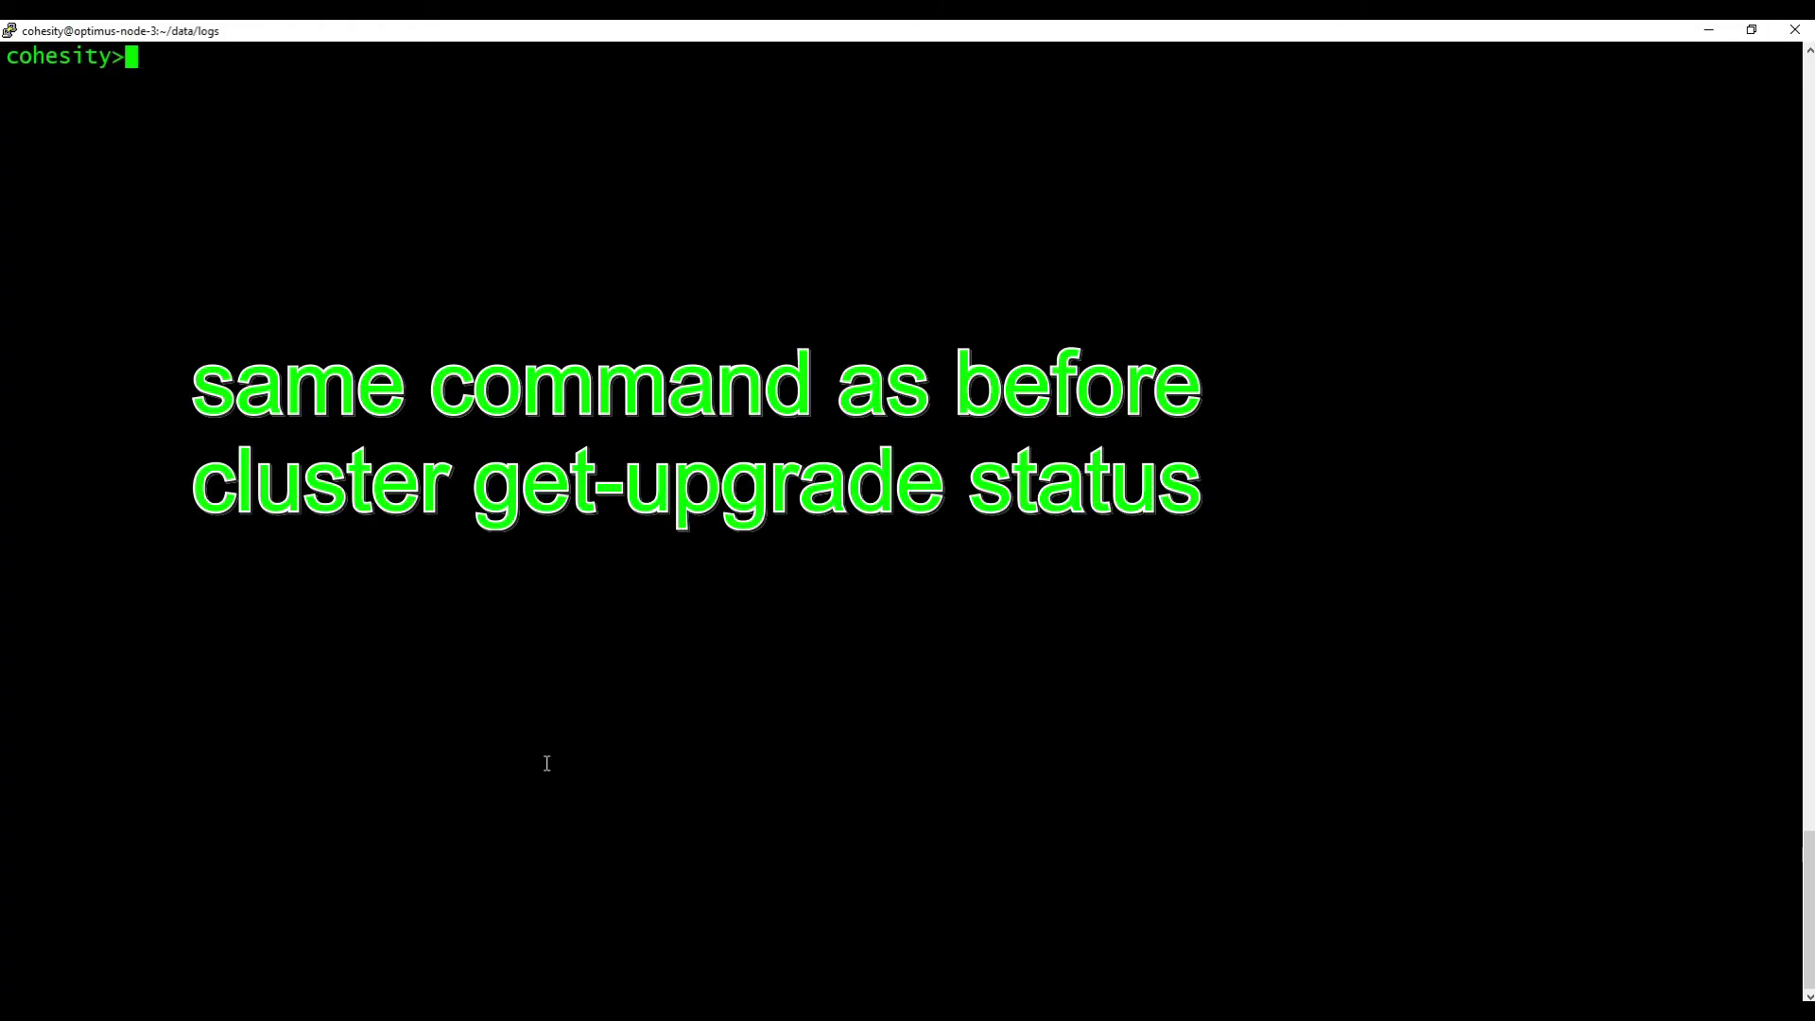
- Run 'cluster get-upgrade-status' and 'cluster status' to confirm no pending upgrade and nodes on 6.0.0a
type("cluster get-")
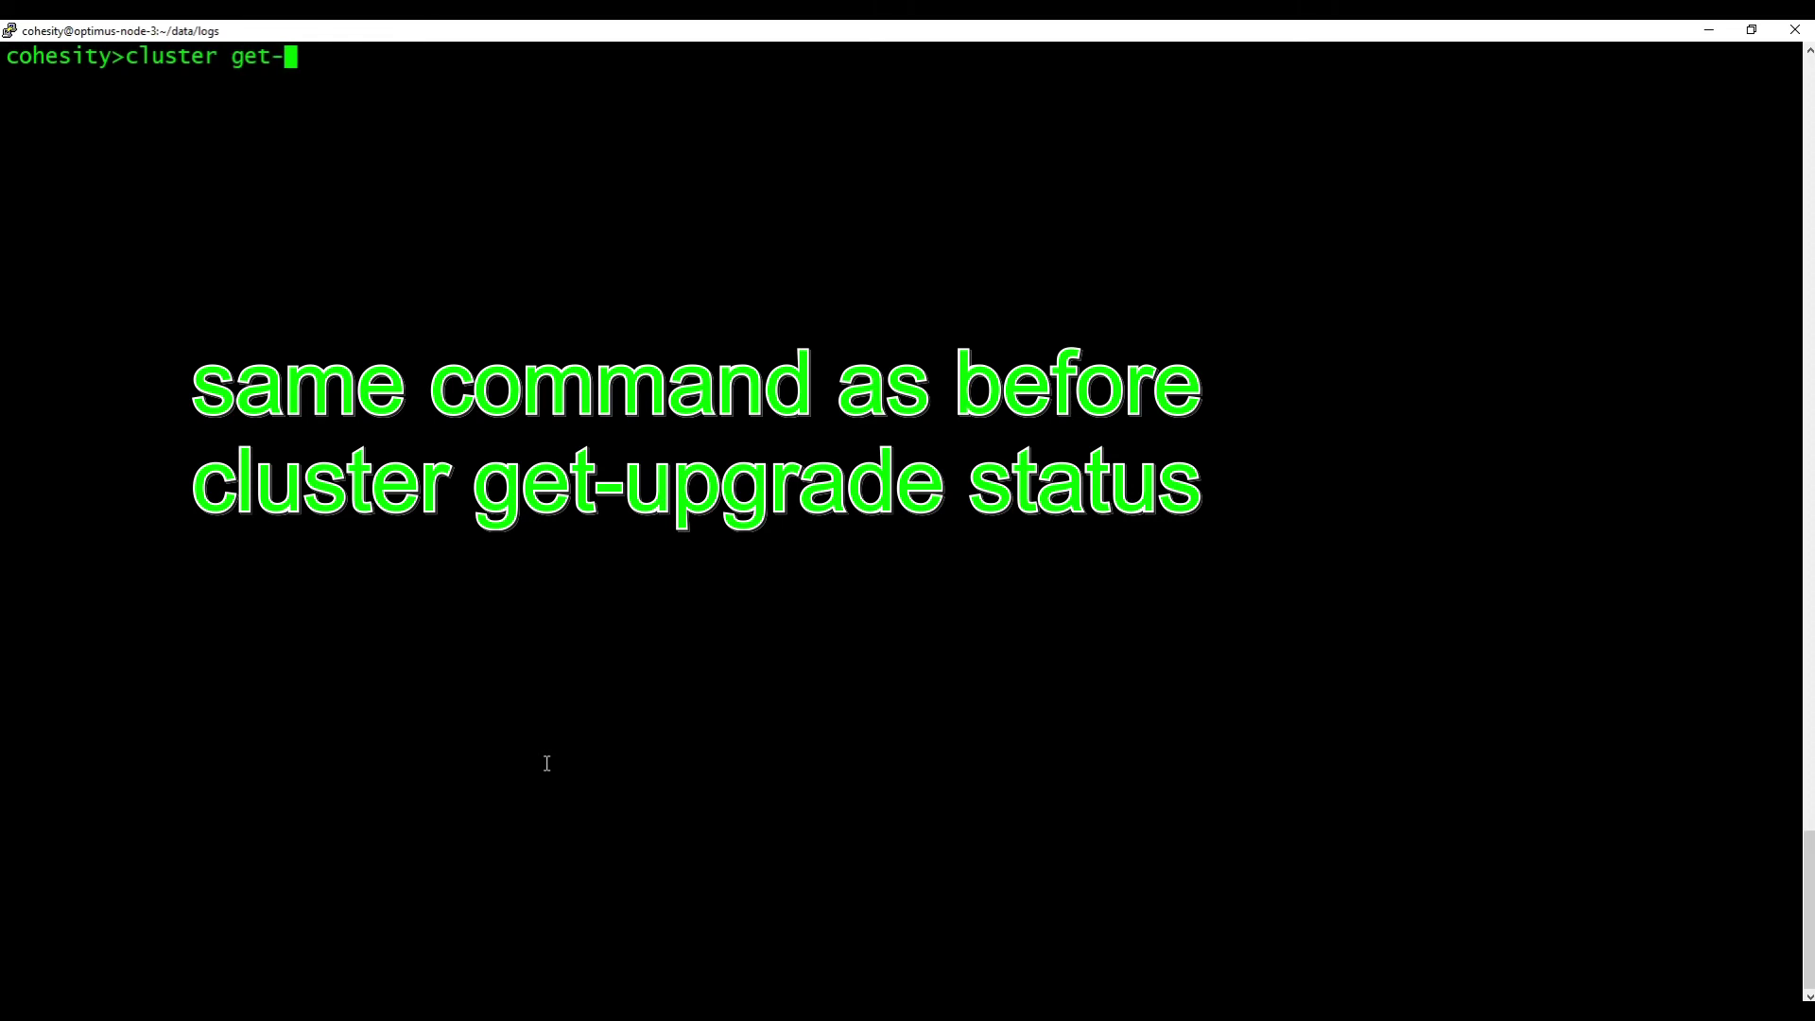
key("Tab")
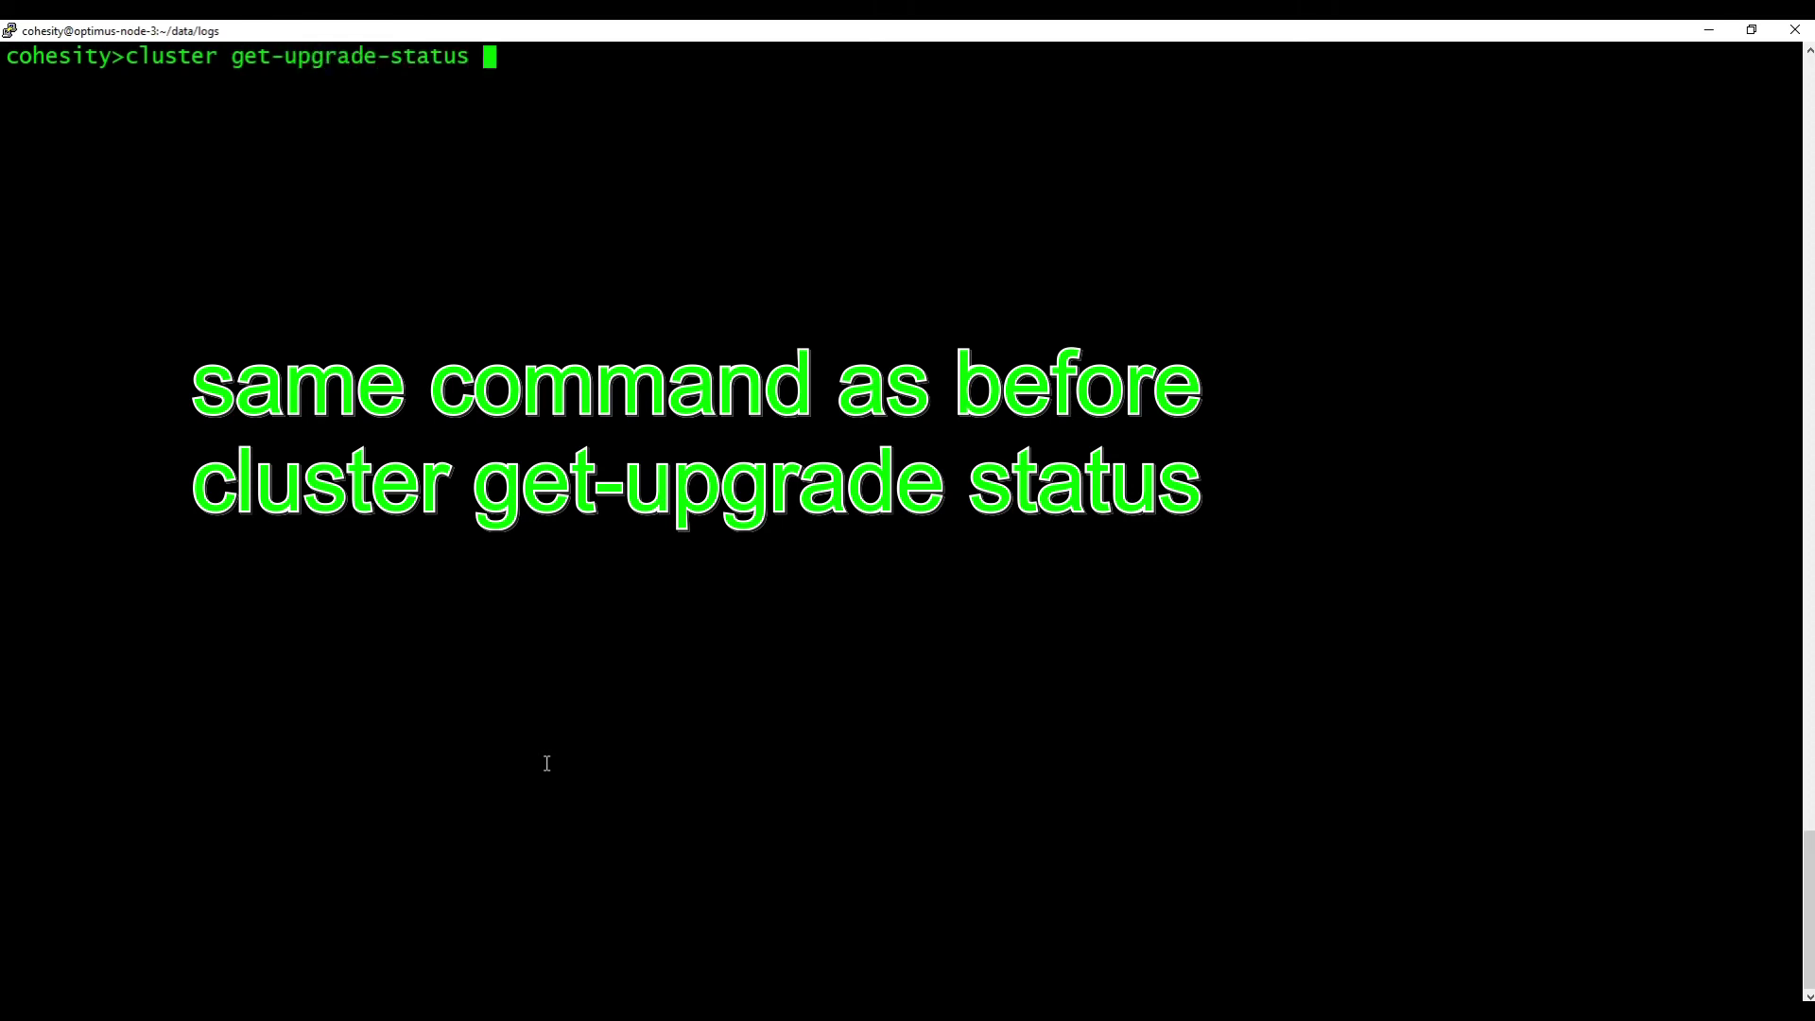
key("Return")
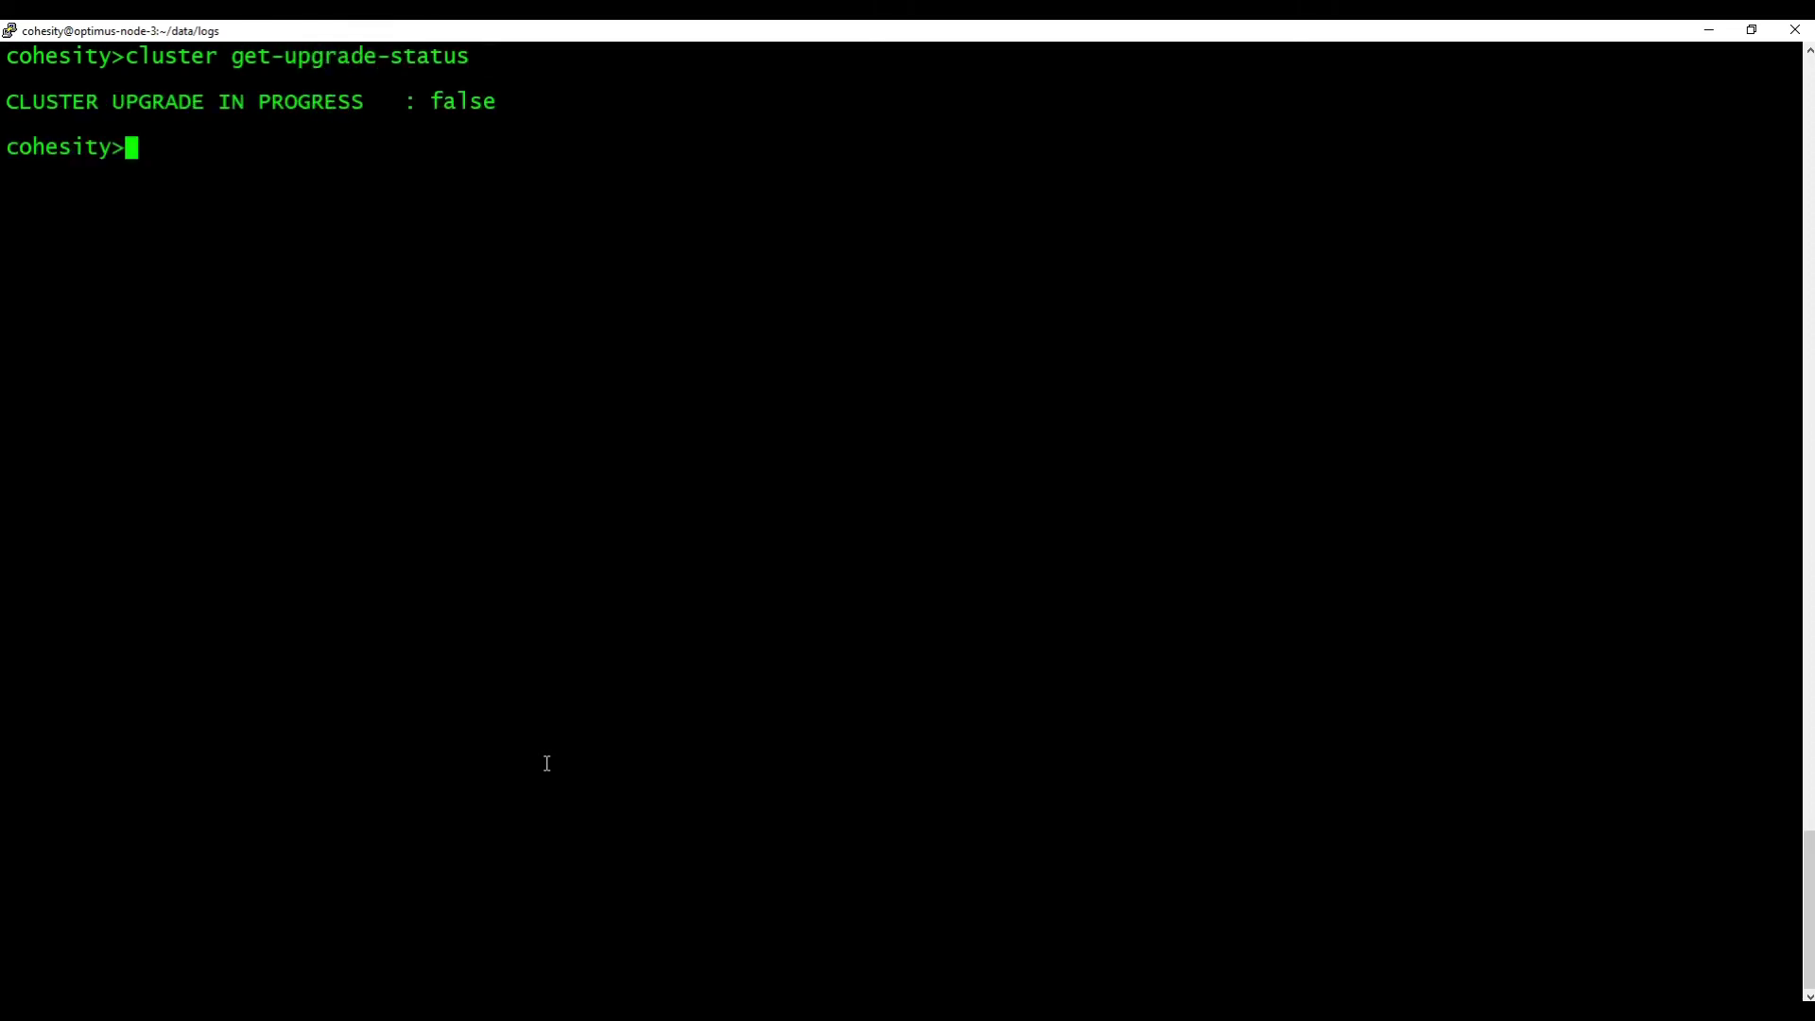
type("clust")
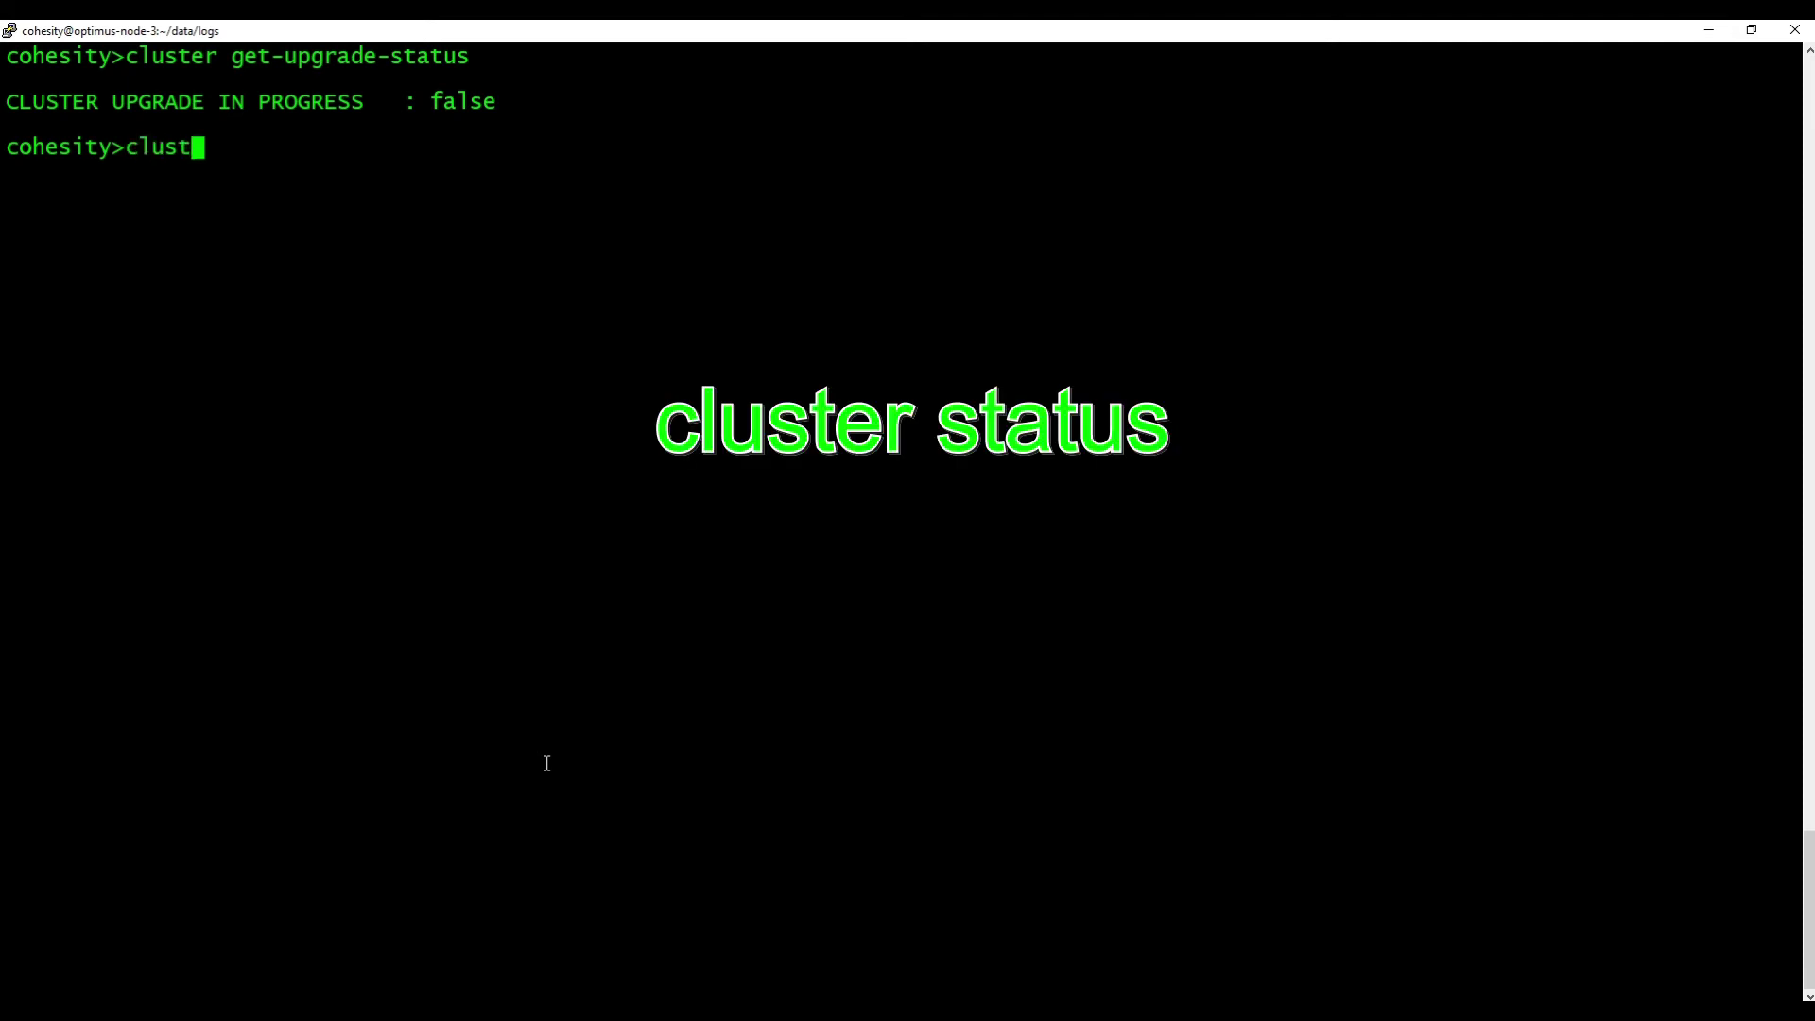
type("er status")
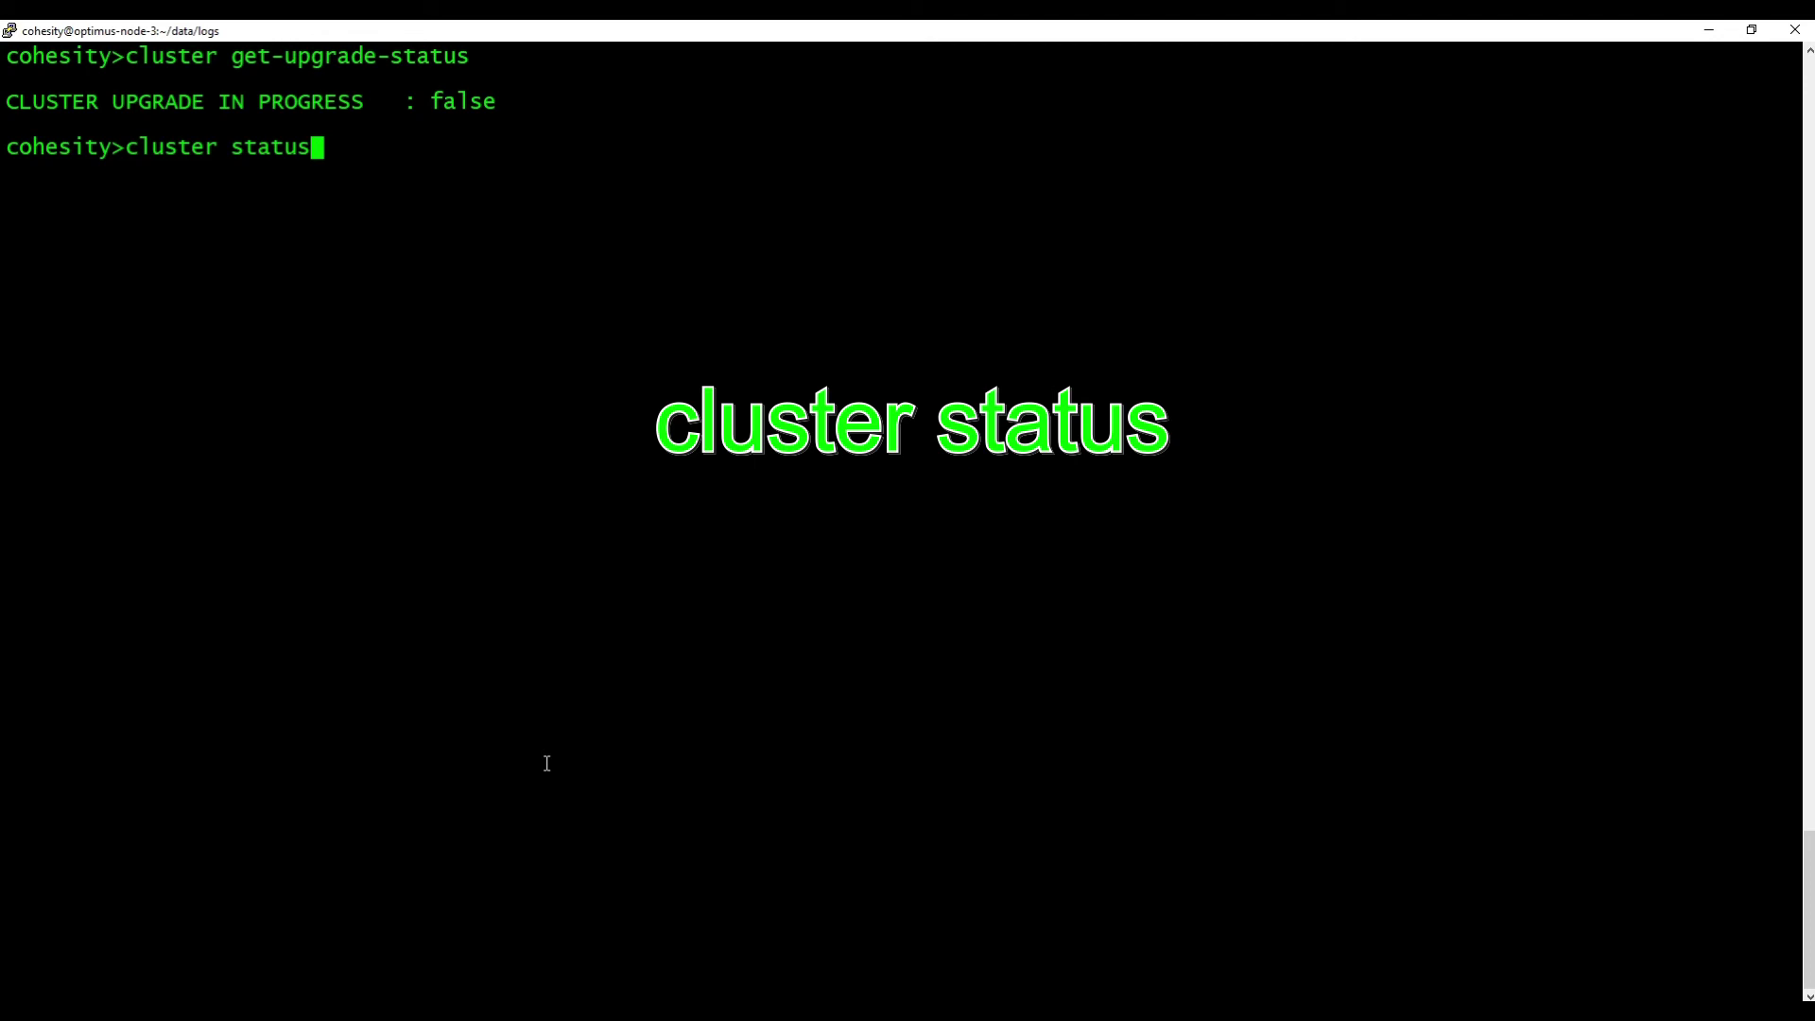
key("Return")
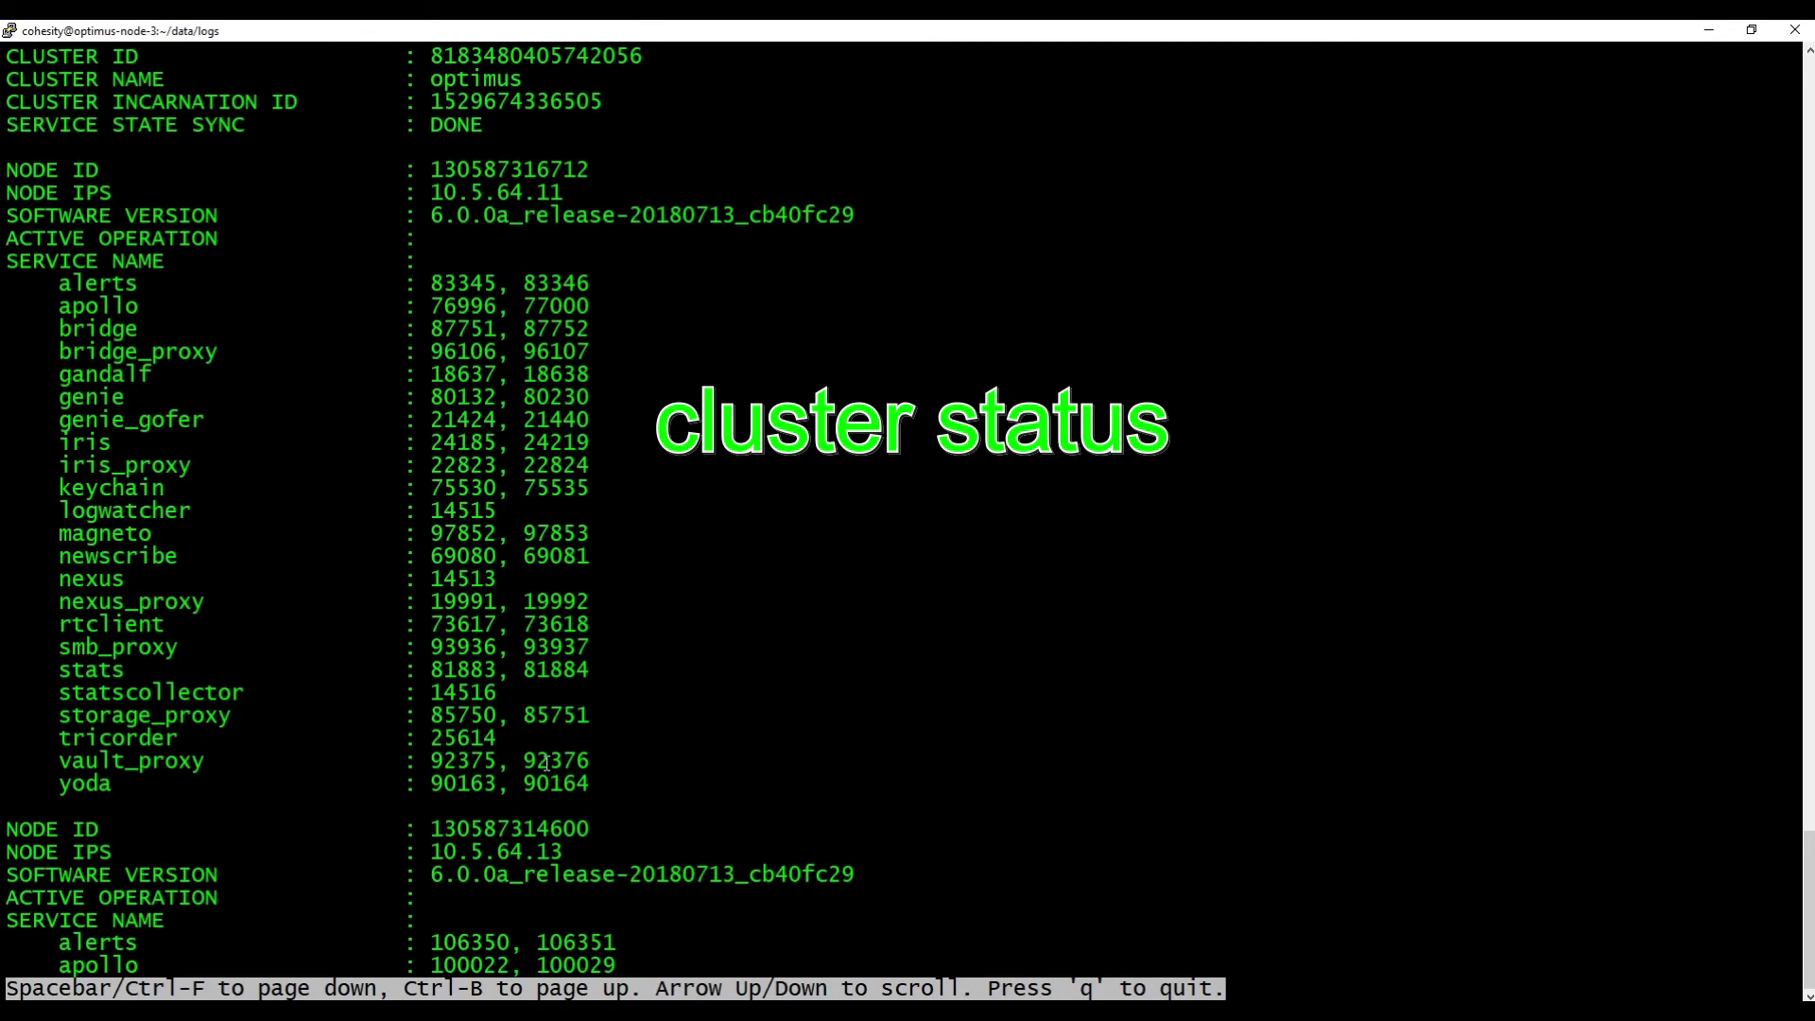